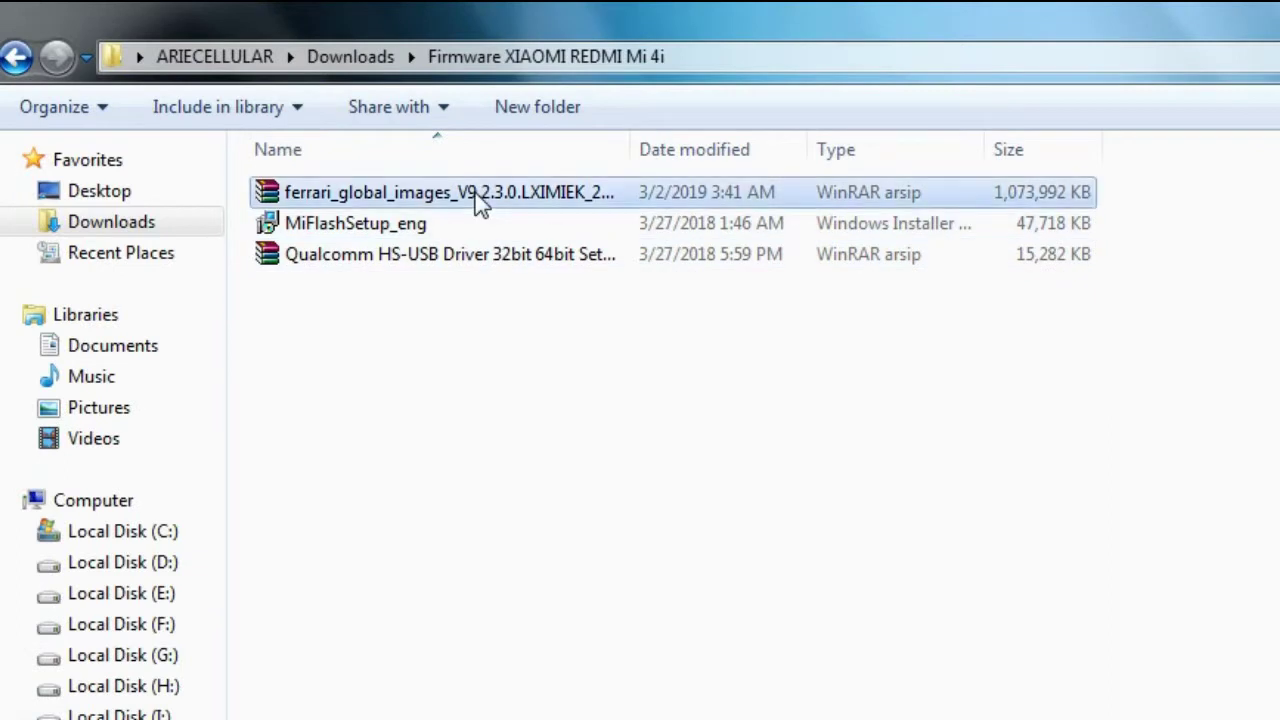
Step: Widen the Name column to show the full firmware file names and look over the MiFlash installer and Qualcomm driver archive
drag(631, 147, 1030, 152)
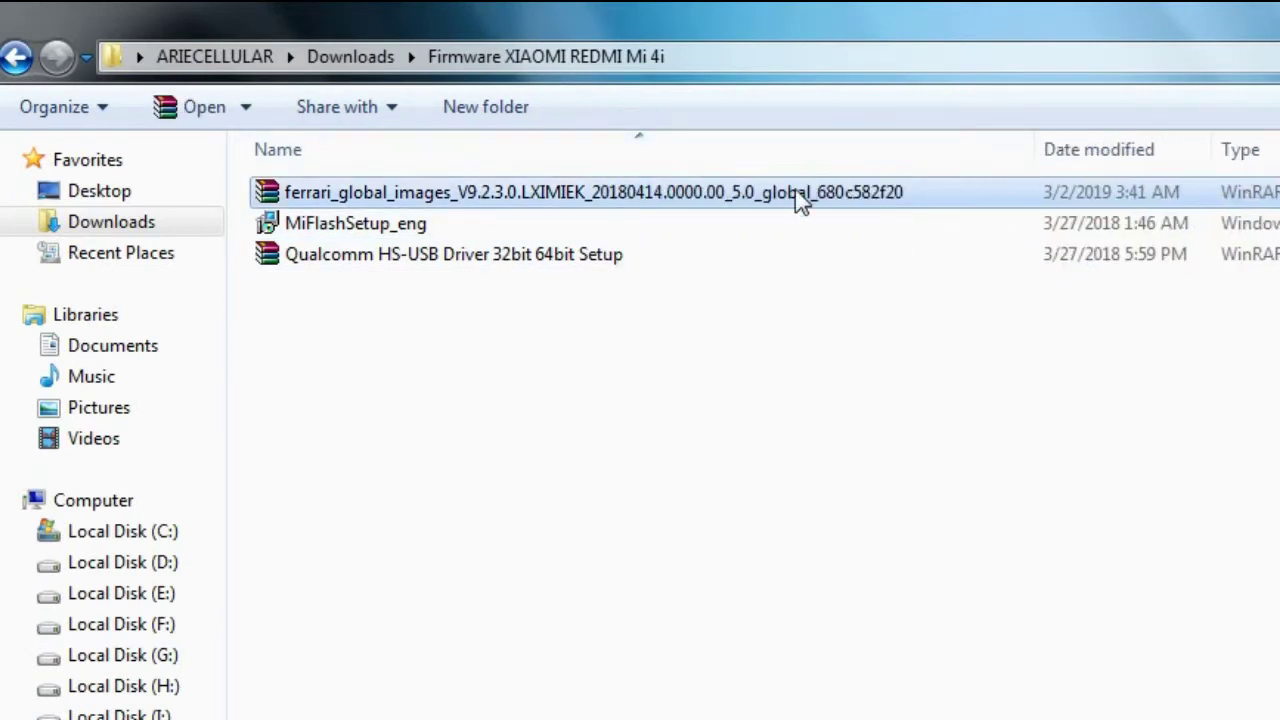
click(385, 232)
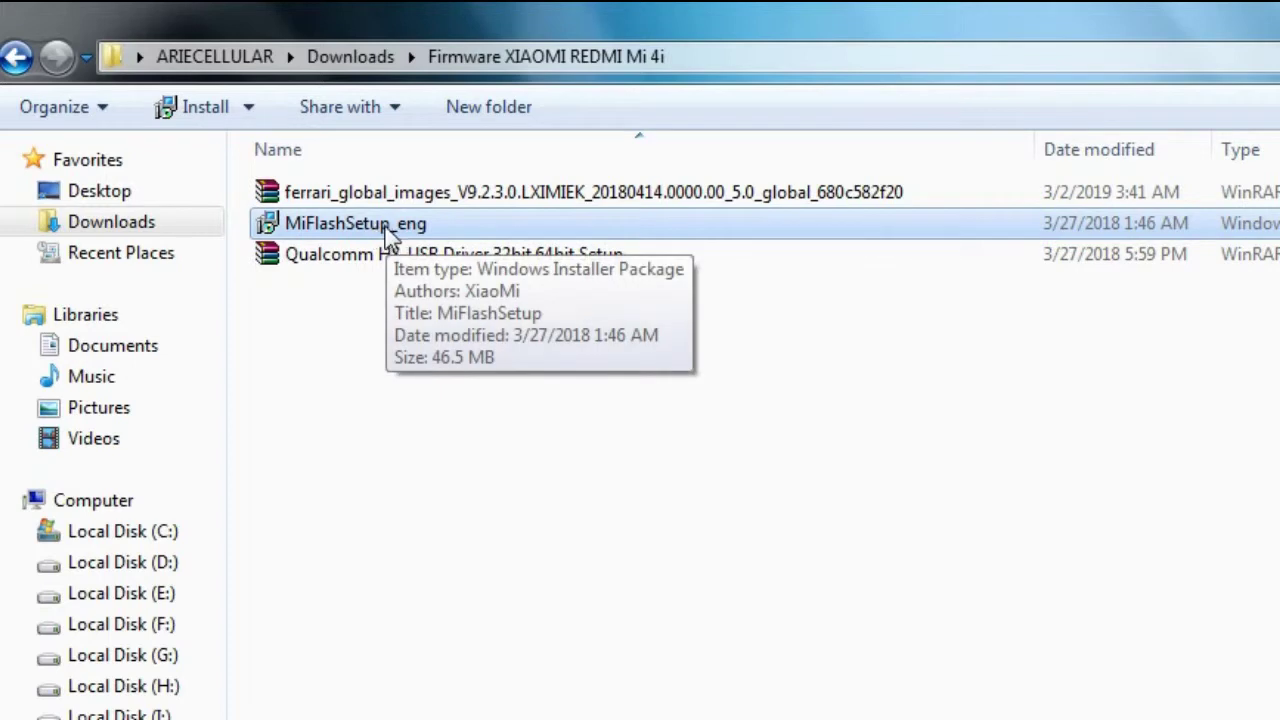
click(384, 266)
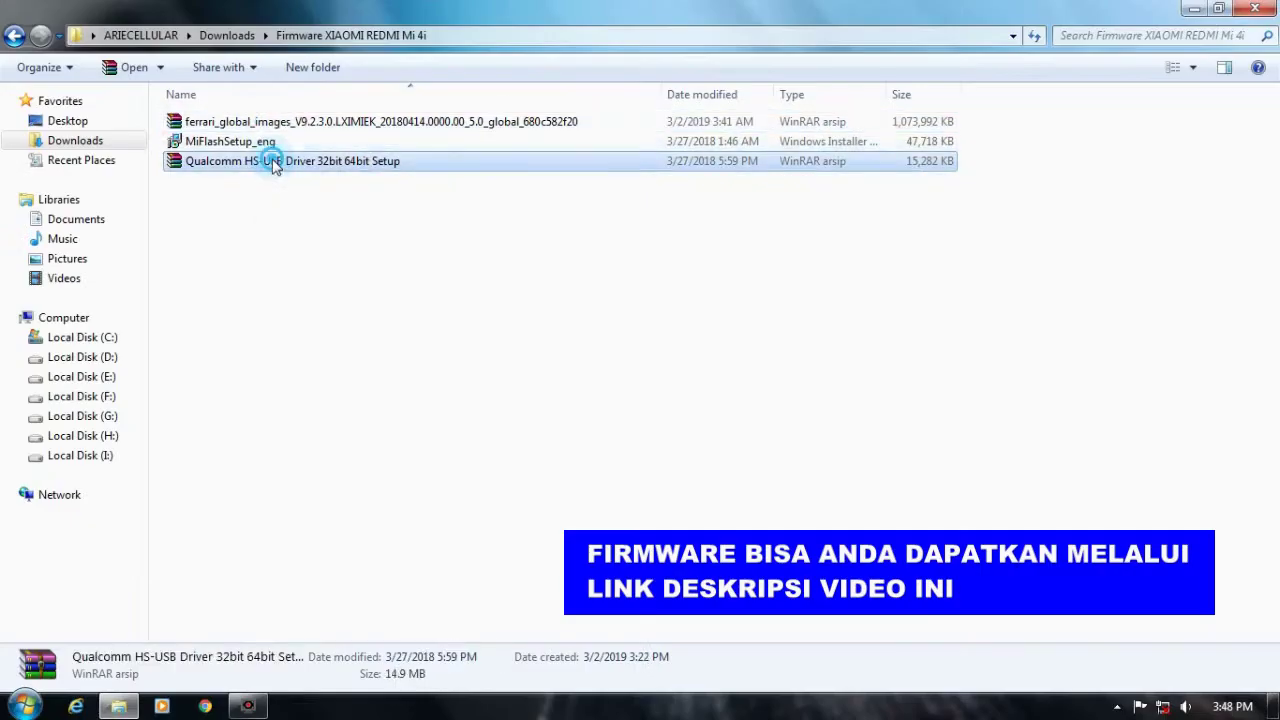
Step: Extract the ferrari_global_images_V9.2.3.0 firmware archive into the current folder
click(267, 125)
right_click(267, 126)
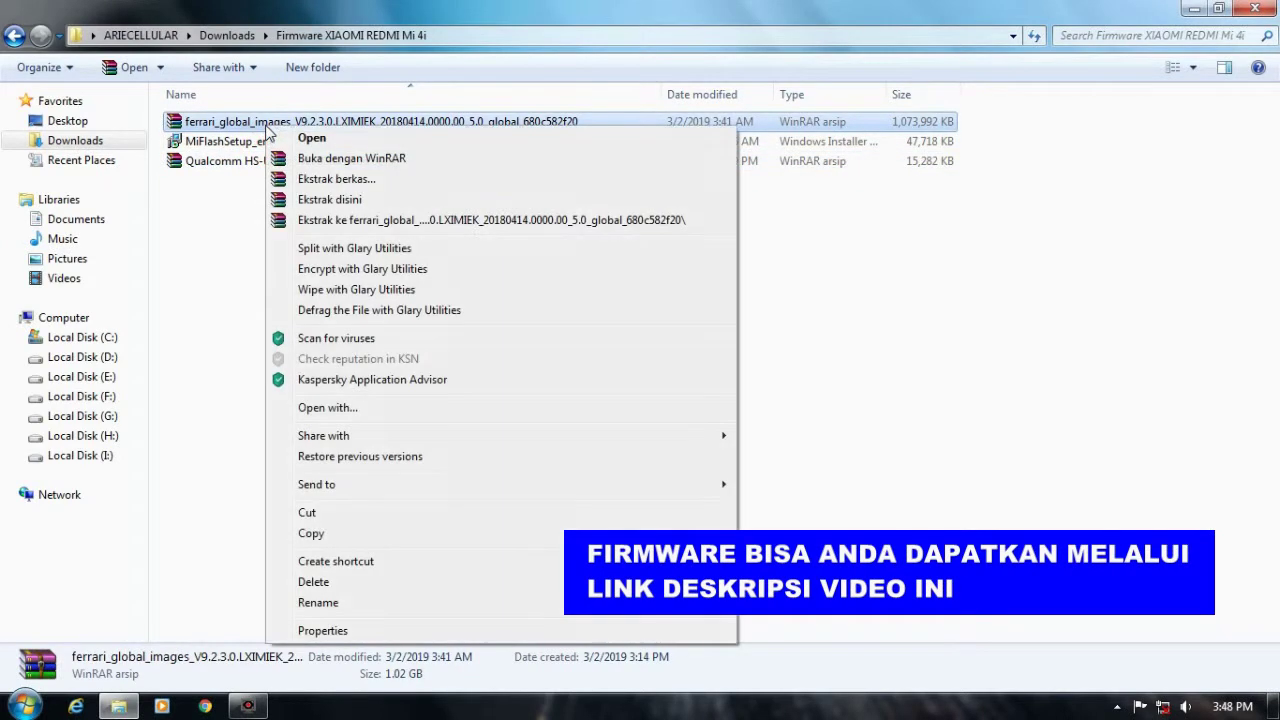
right_click(288, 123)
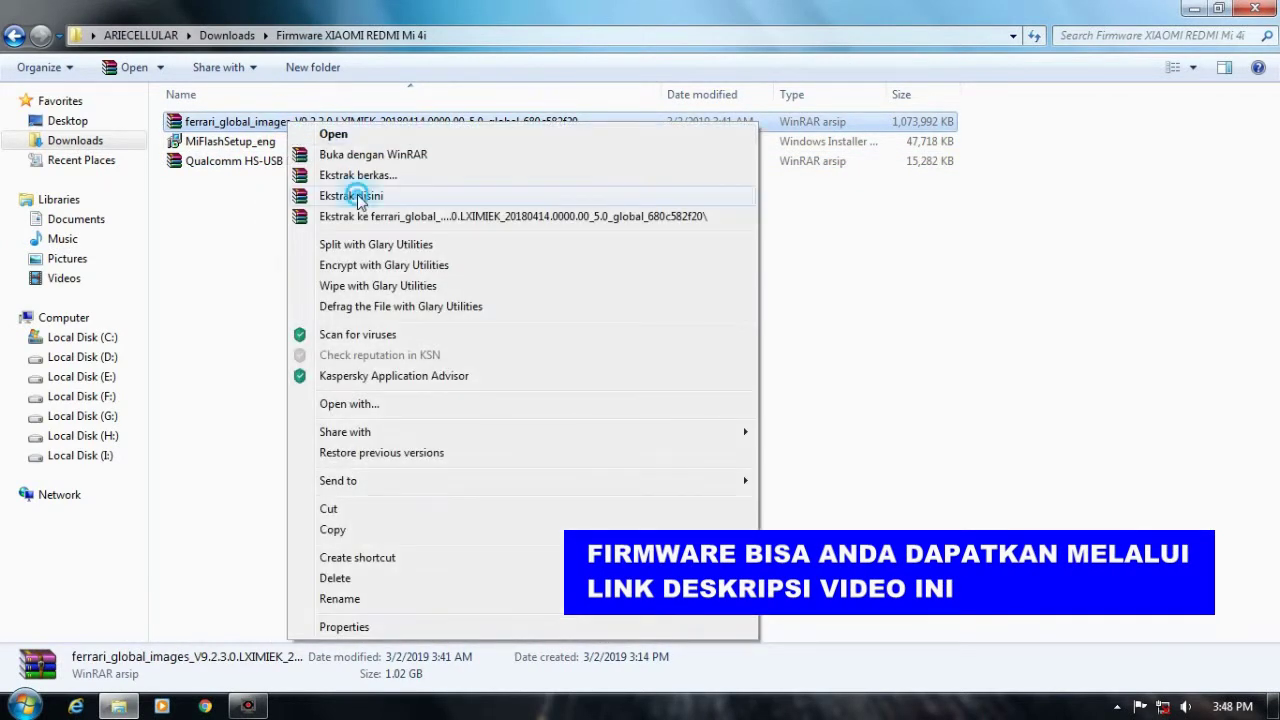
click(360, 196)
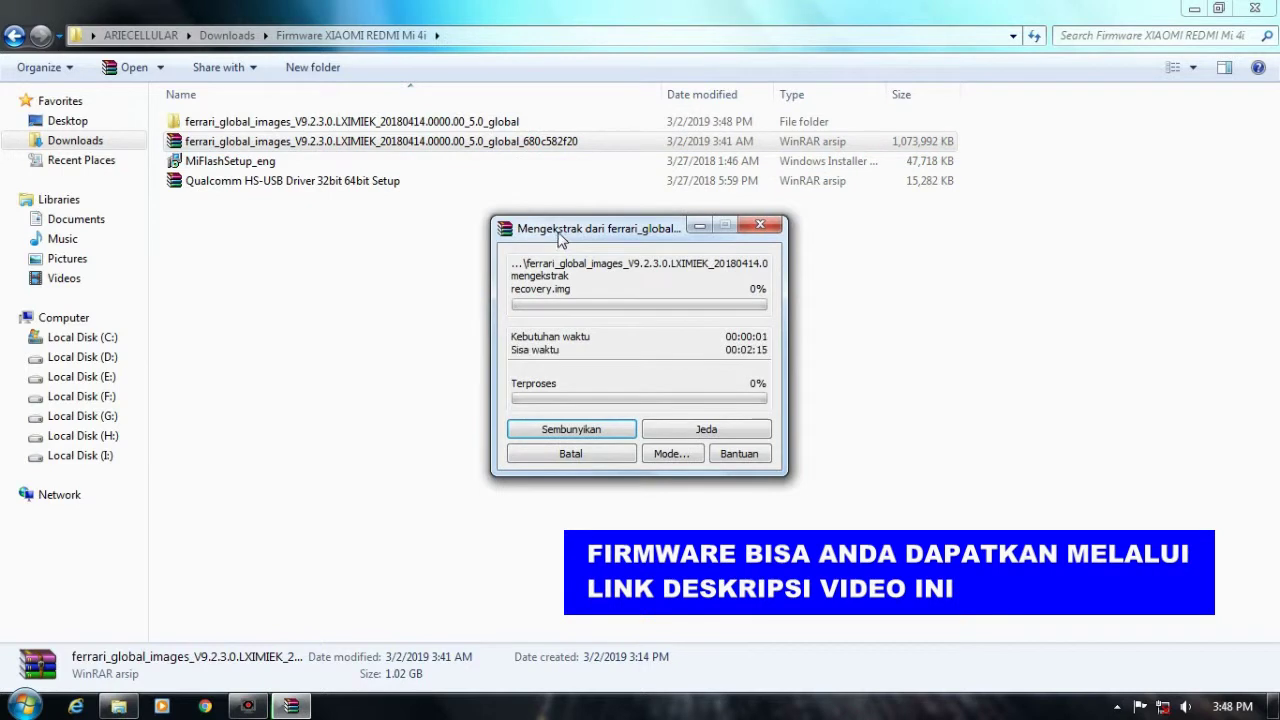
drag(560, 236, 631, 237)
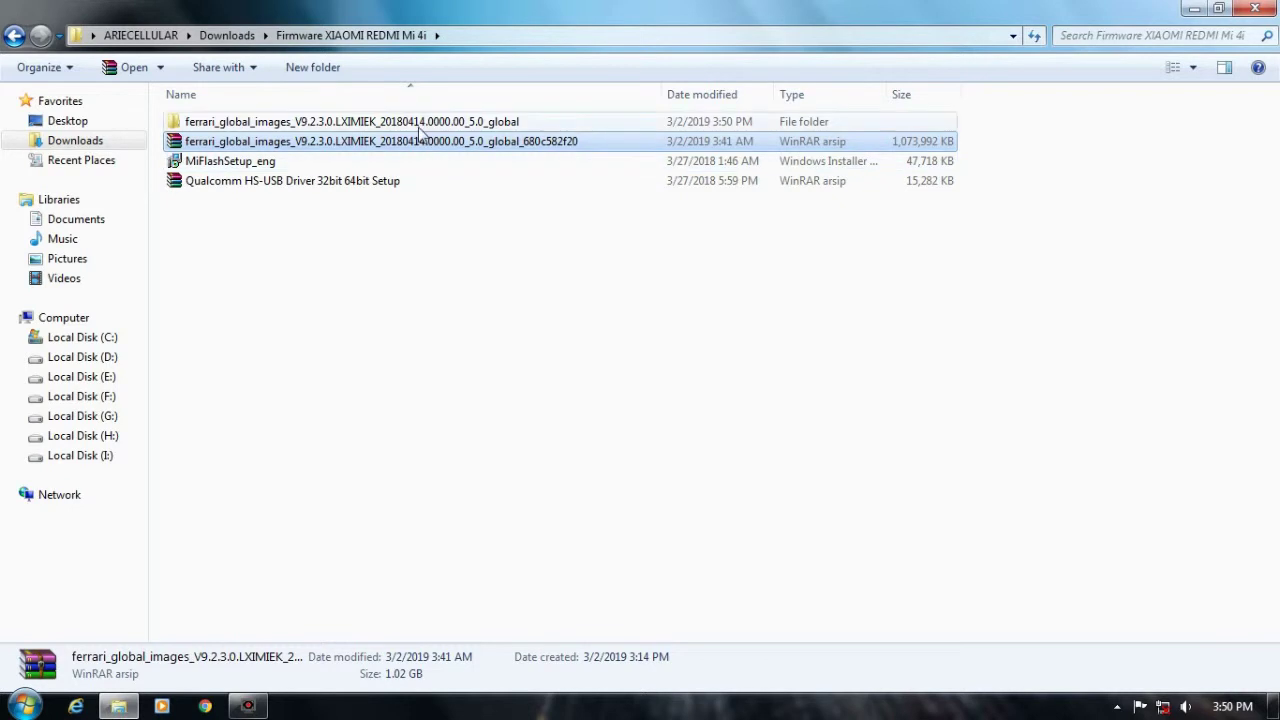
Step: Check the contents of the extracted ferrari_global_images firmware folder and return to its parent folder
click(340, 123)
double_click(338, 124)
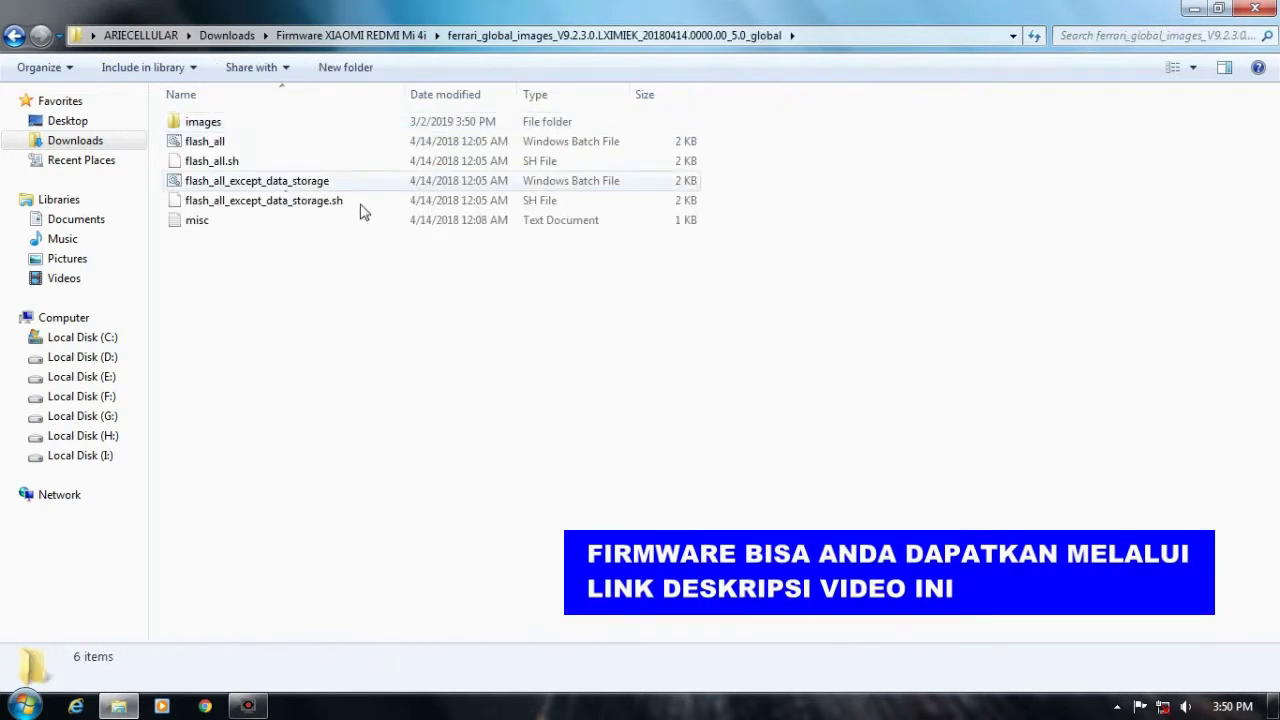
click(14, 37)
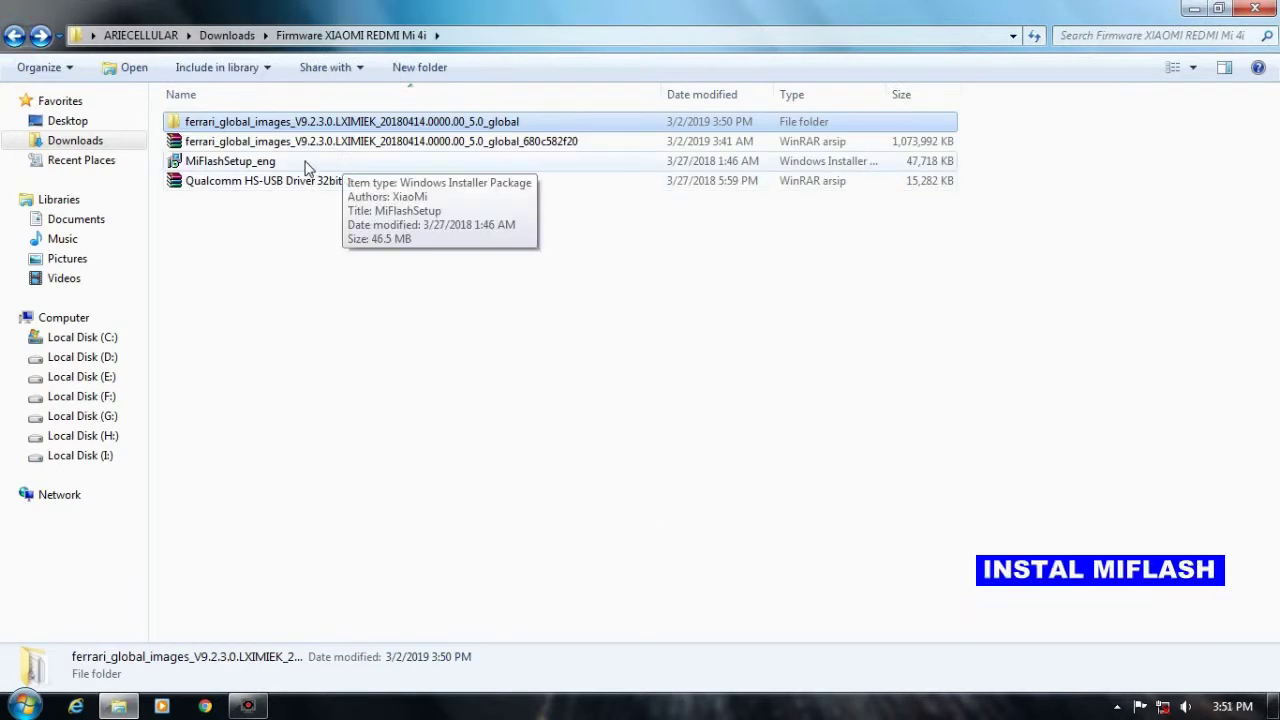
Step: Run MiFlashSetup_eng and start installing XiaoMiFlash to C:\XiaoMi\XiaoMiFlash\ for everyone
click(252, 163)
double_click(266, 164)
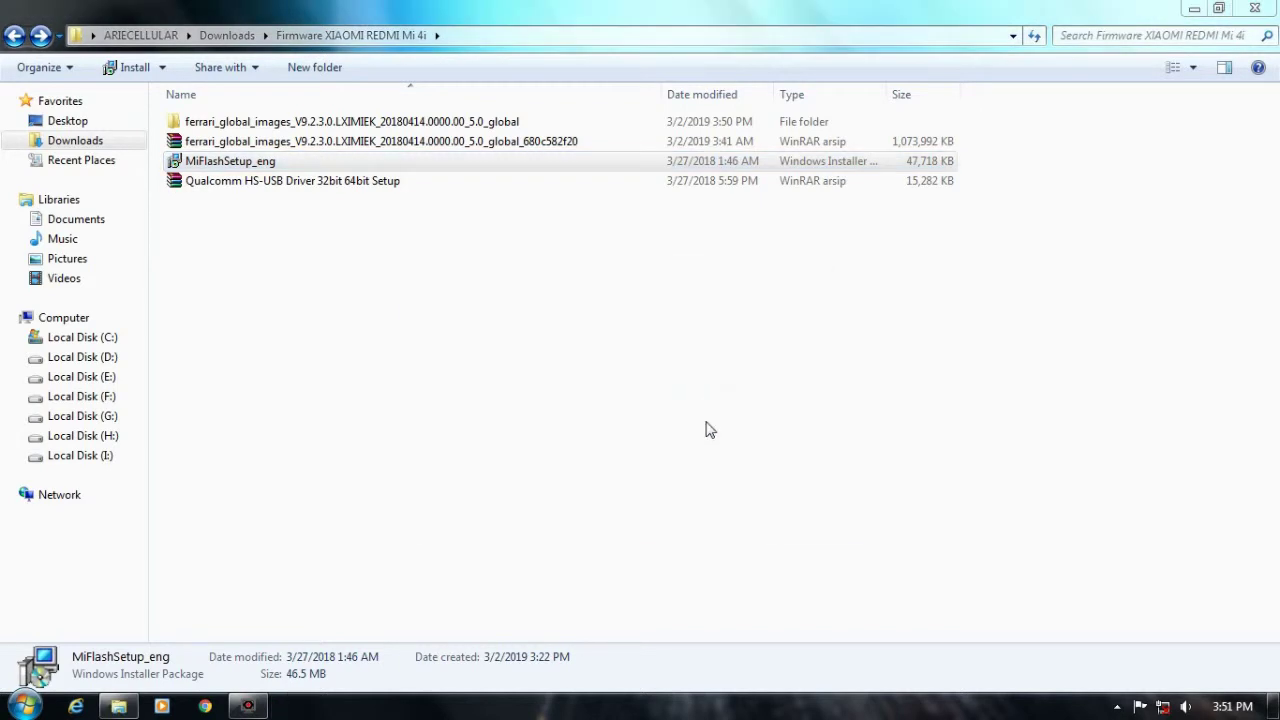
click(816, 516)
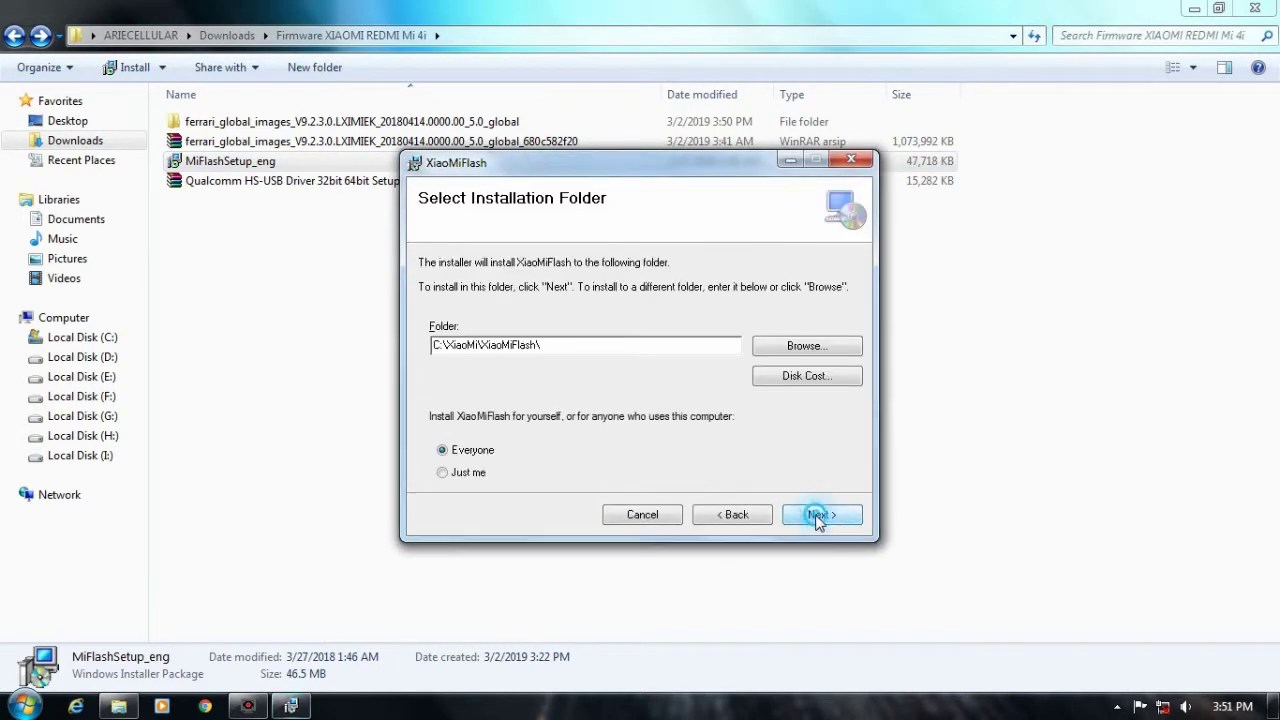
click(818, 518)
click(817, 516)
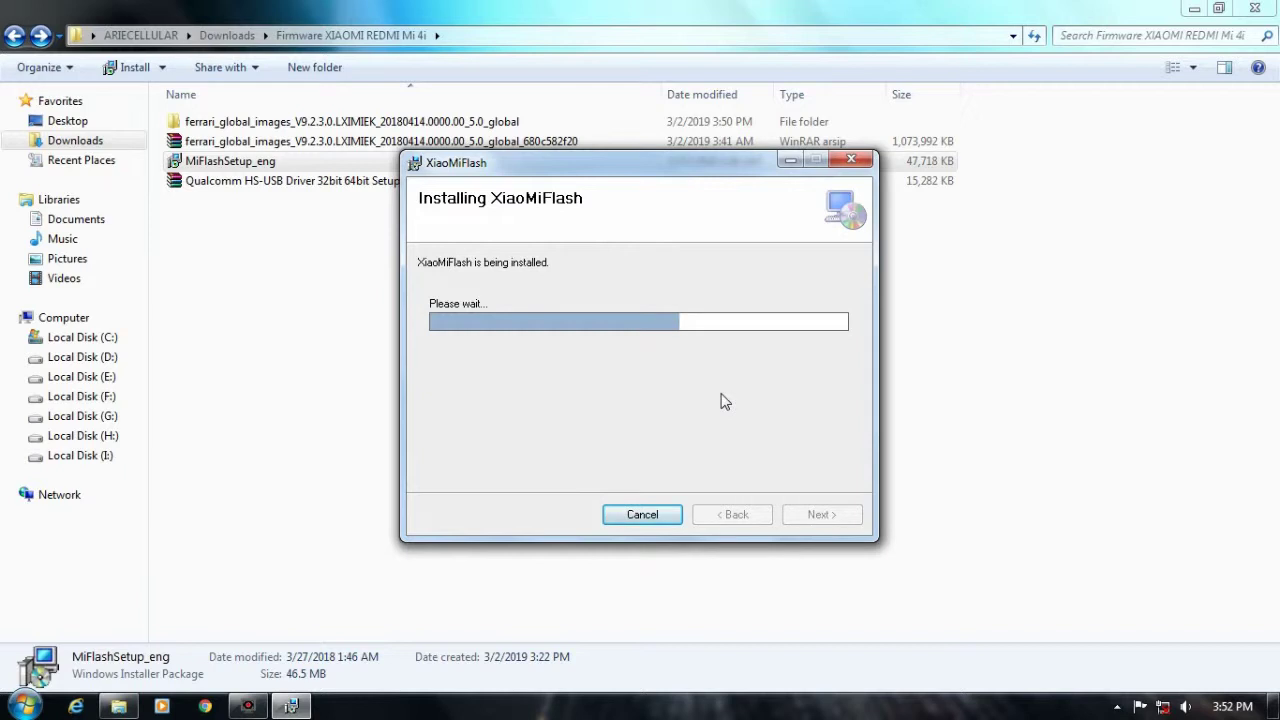
Step: Restore the firmware folder window to a smaller size and move it and the XiaoMiFlash installer apart on the desktop
click(1215, 24)
click(1218, 8)
drag(652, 100, 1122, 157)
click(537, 158)
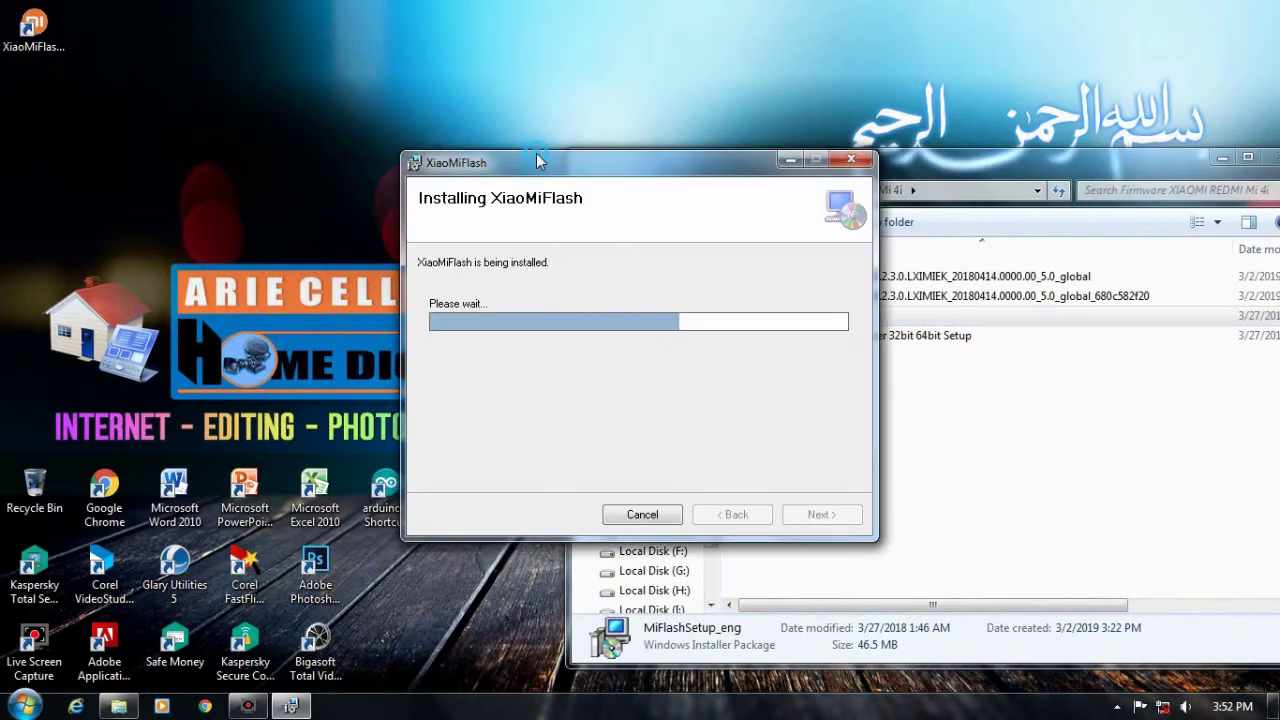
drag(651, 176, 511, 90)
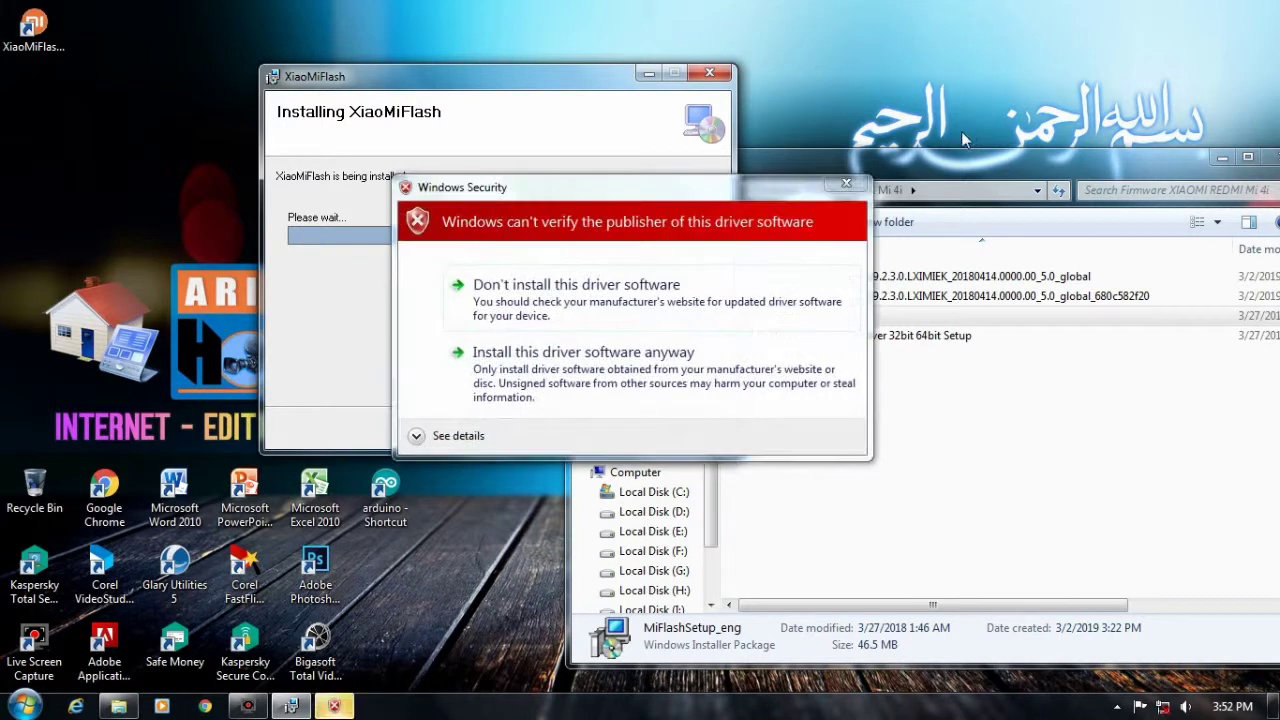
Step: Allow the unverified driver software to install anyway and close the XiaoMiFlash installer when it completes
click(632, 392)
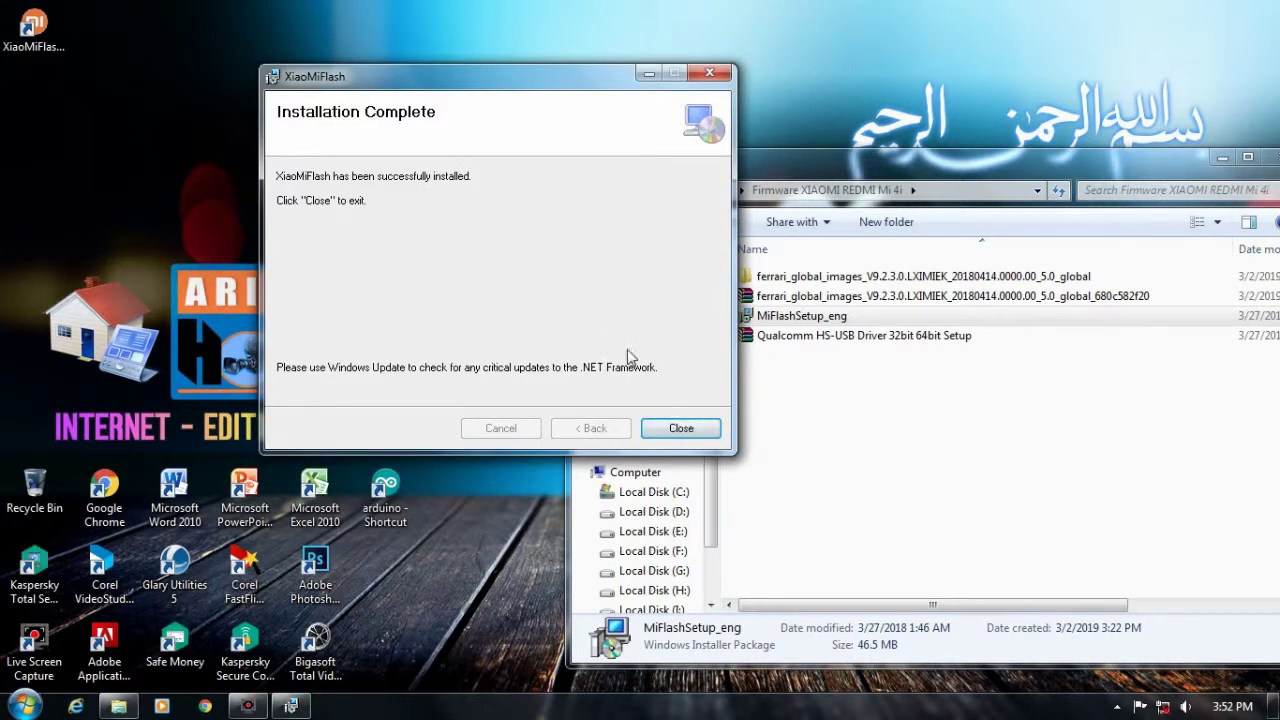
click(676, 430)
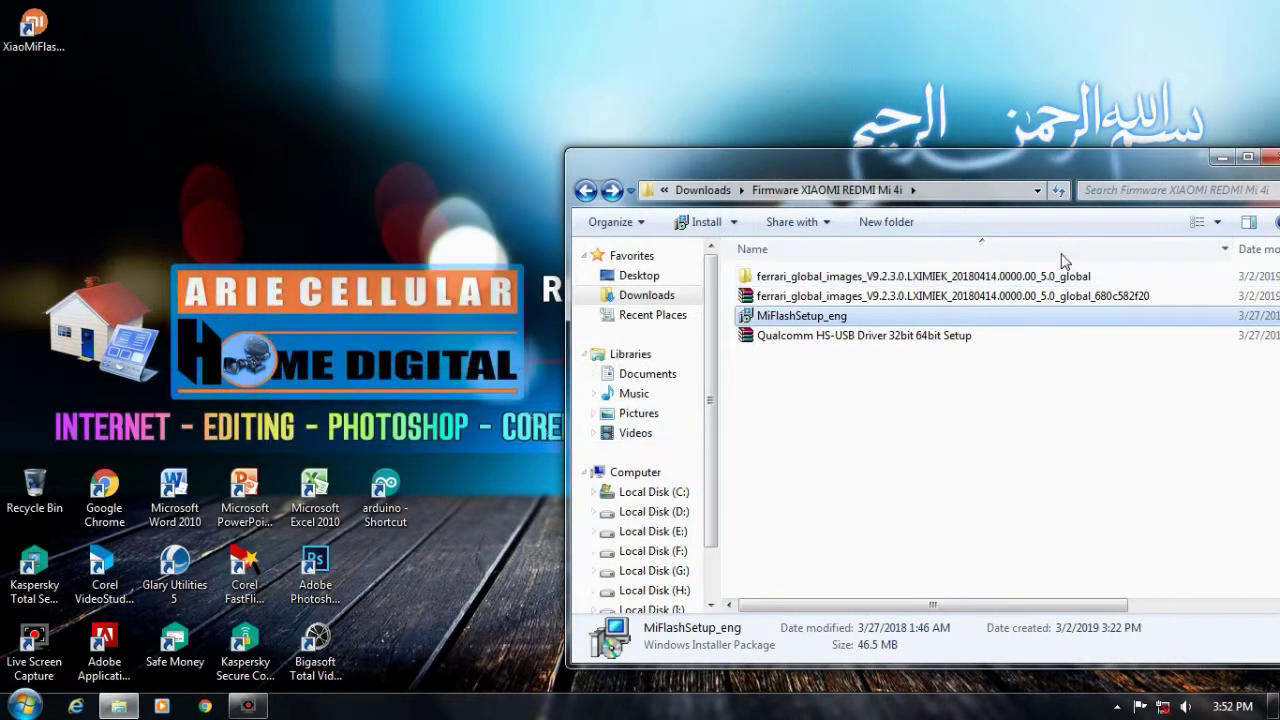
Step: Open the Qualcomm HS-USB Driver archive and launch QDLoader HS-USB Driver_32bit_Setup.exe from its inner folder
click(822, 340)
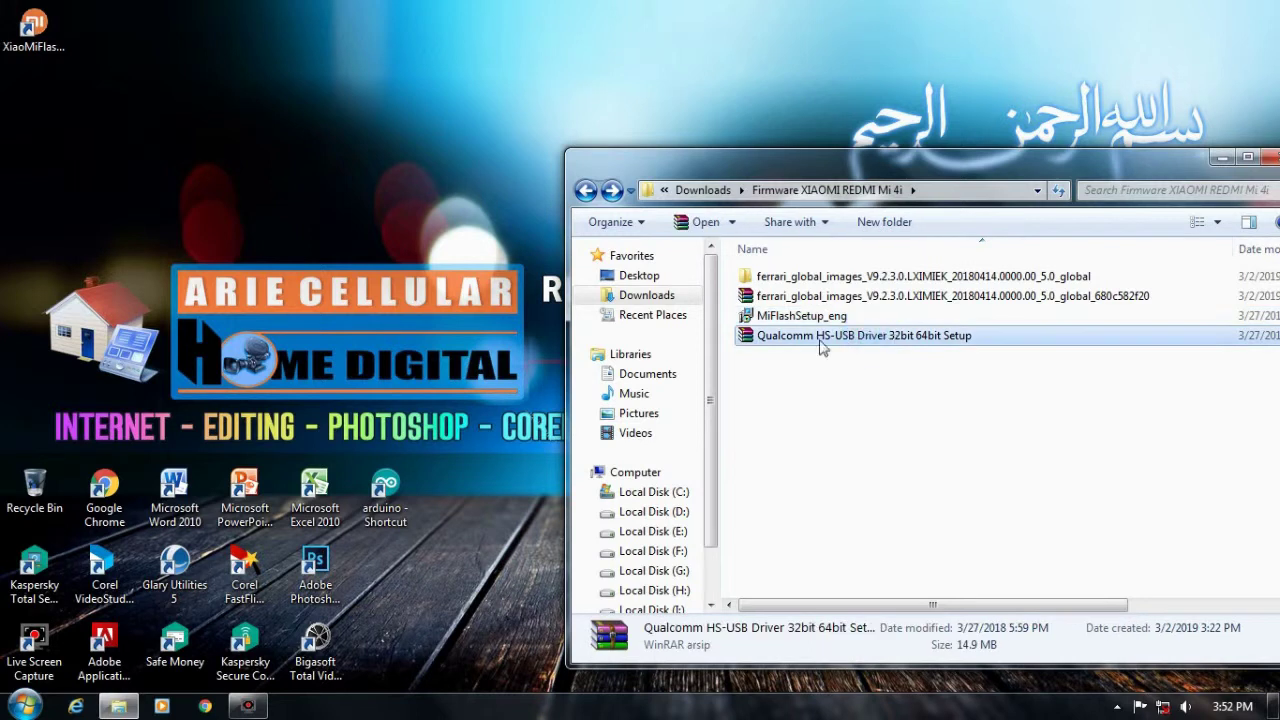
double_click(797, 340)
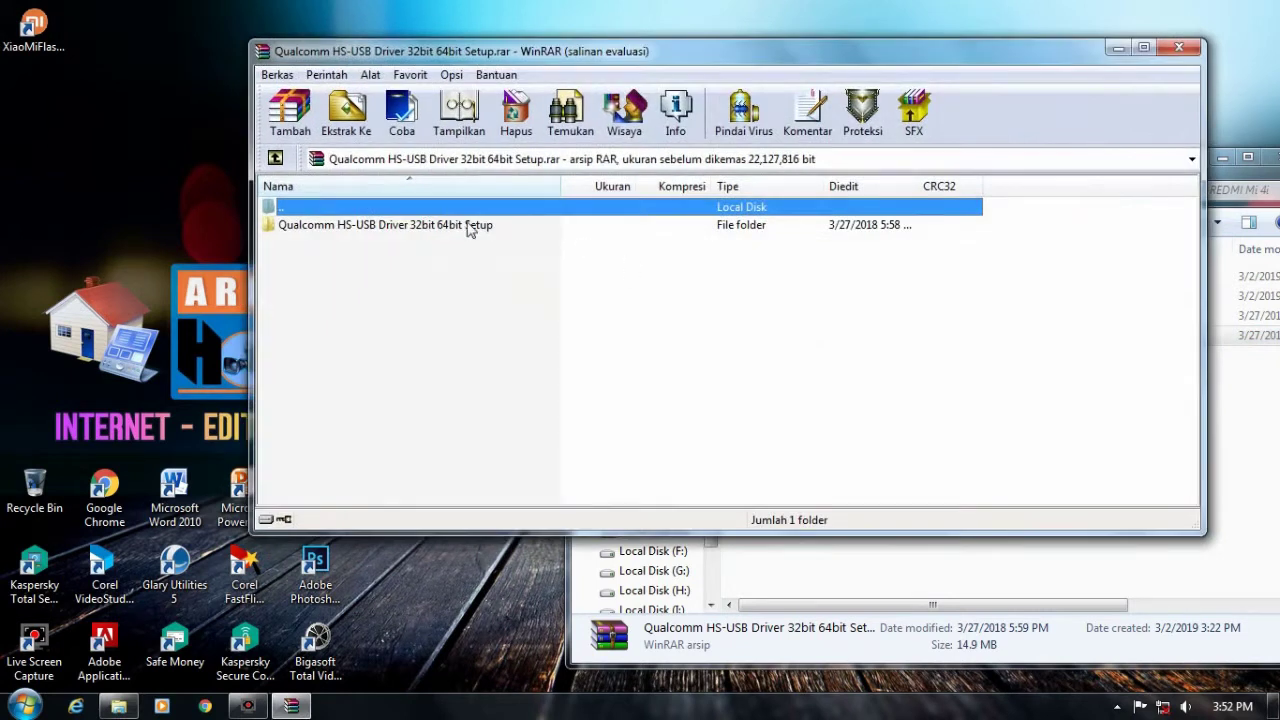
double_click(470, 228)
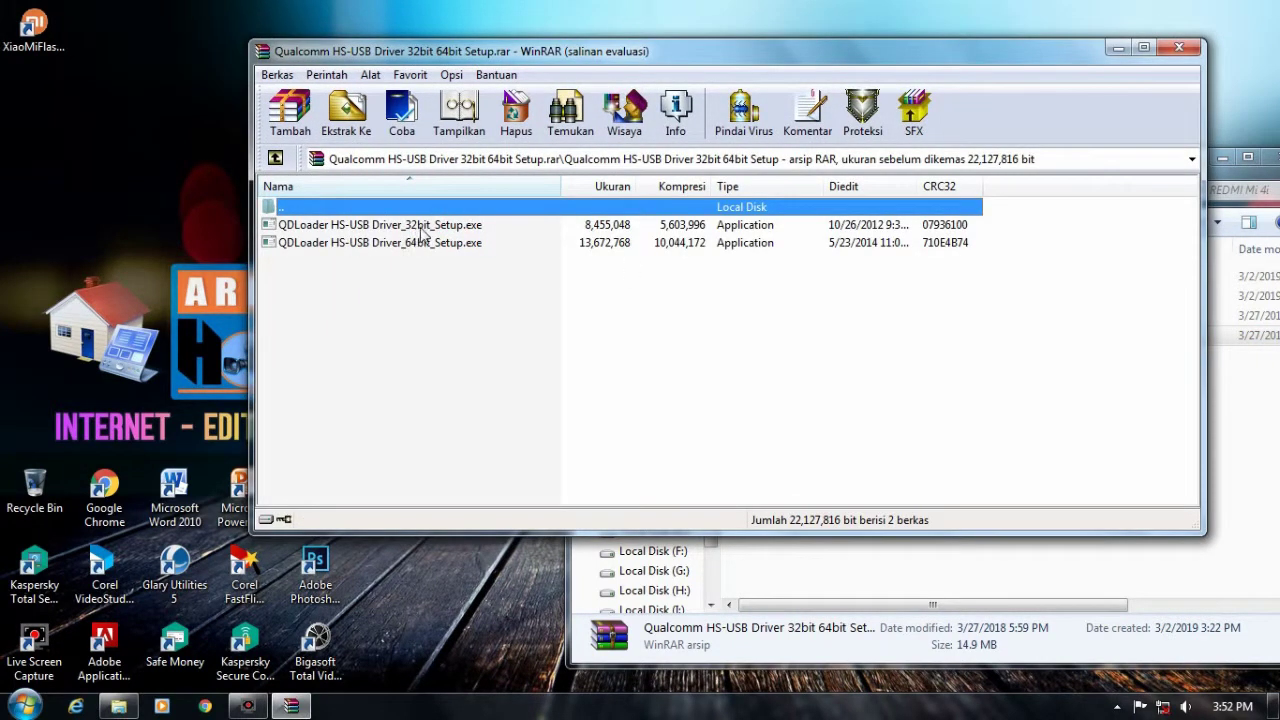
double_click(424, 226)
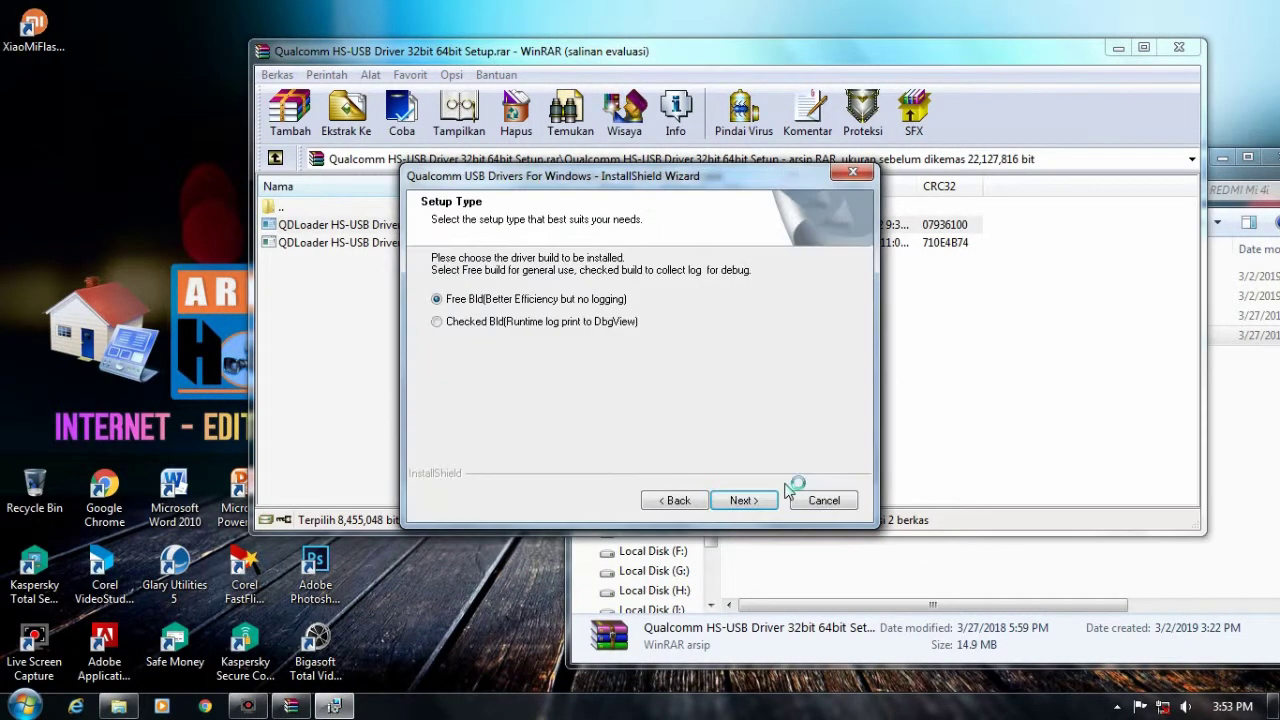
Step: Install the Qualcomm USB drivers with the Free Bld setup type and accepted license, finish the wizard and close the archive
click(748, 501)
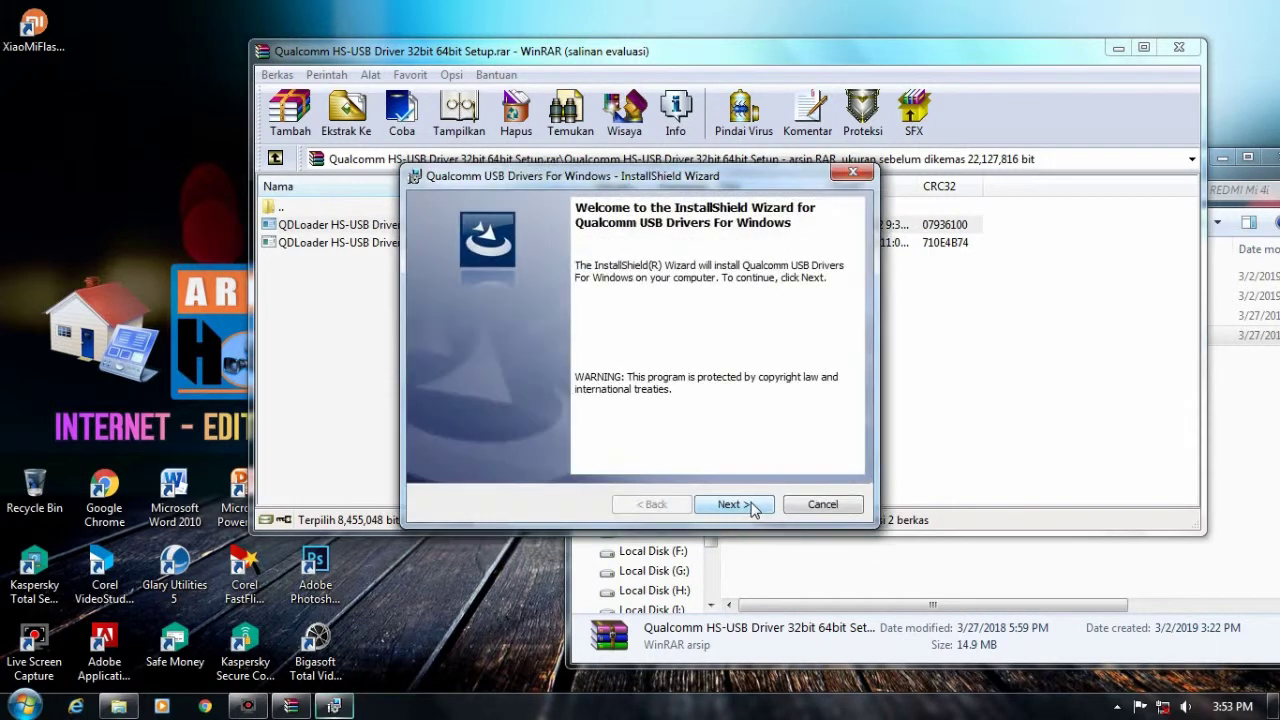
click(753, 507)
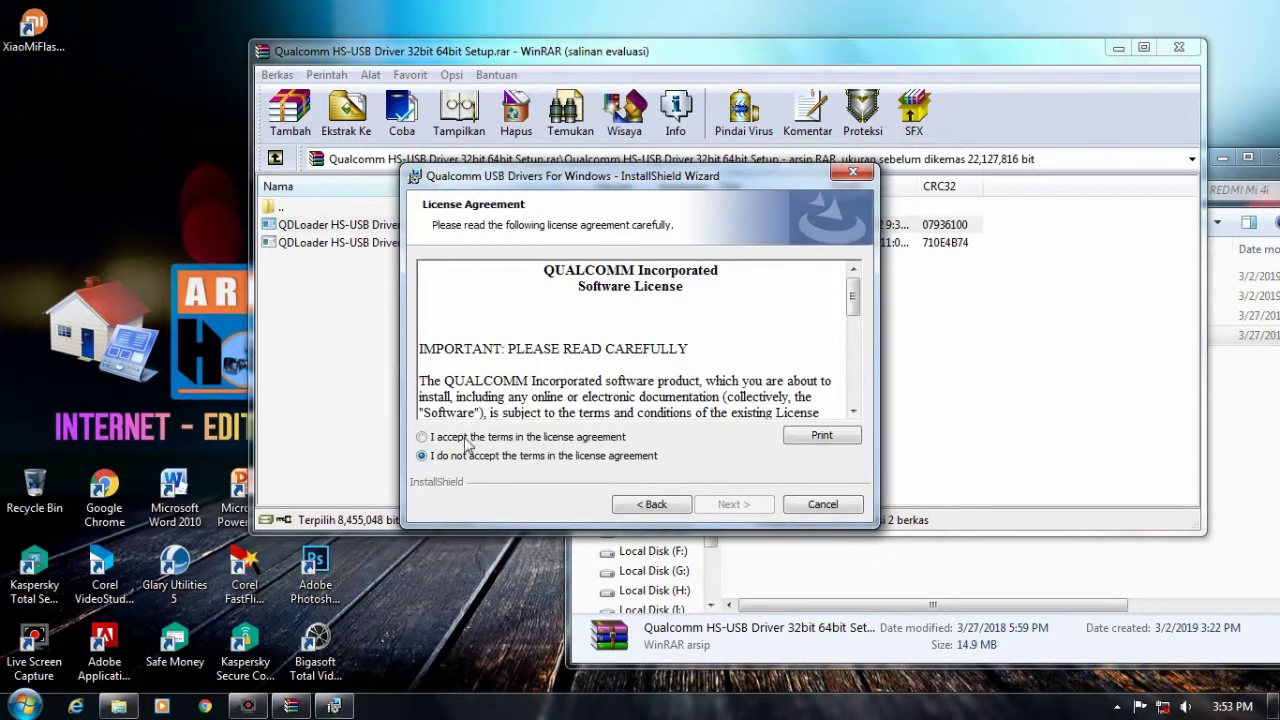
click(441, 440)
click(728, 504)
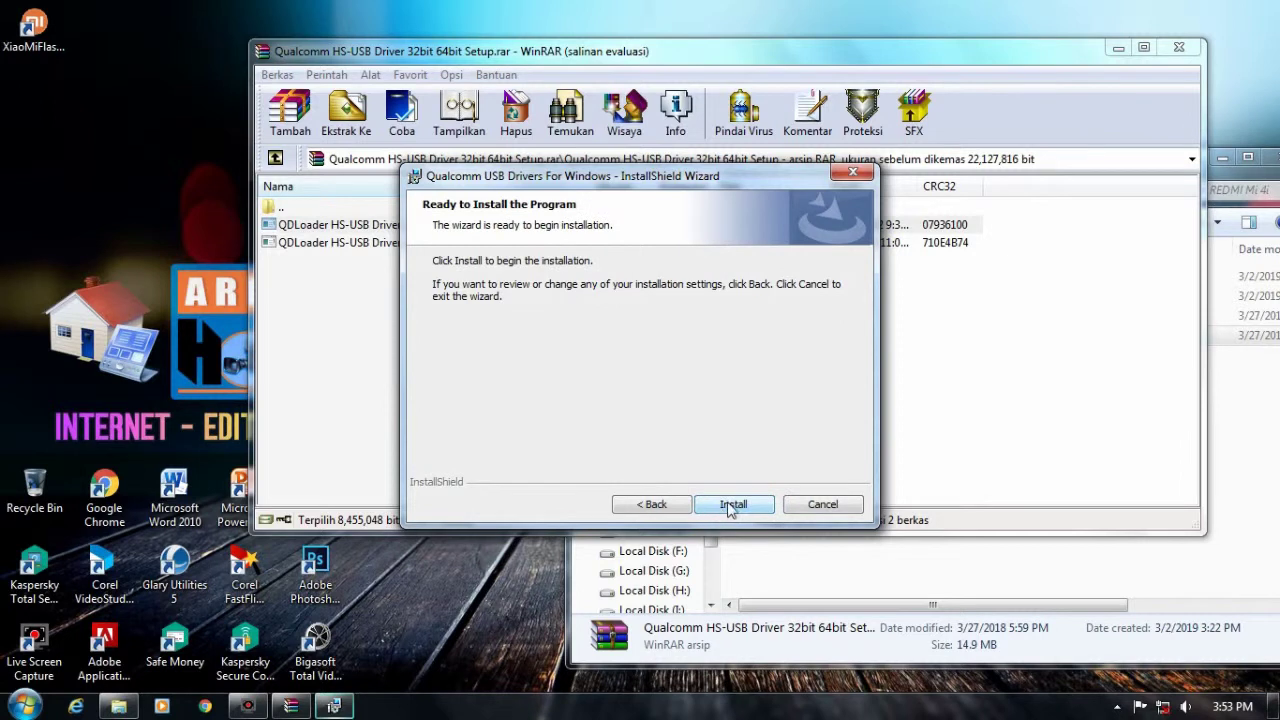
click(728, 502)
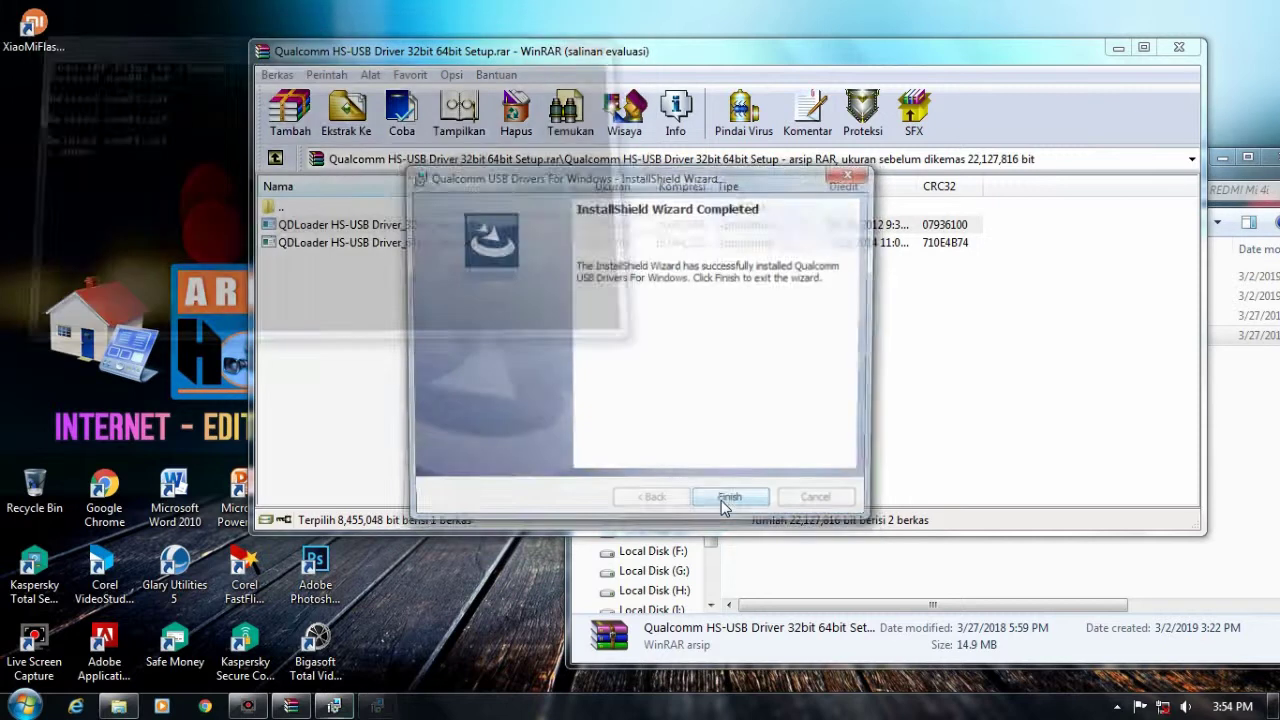
click(730, 507)
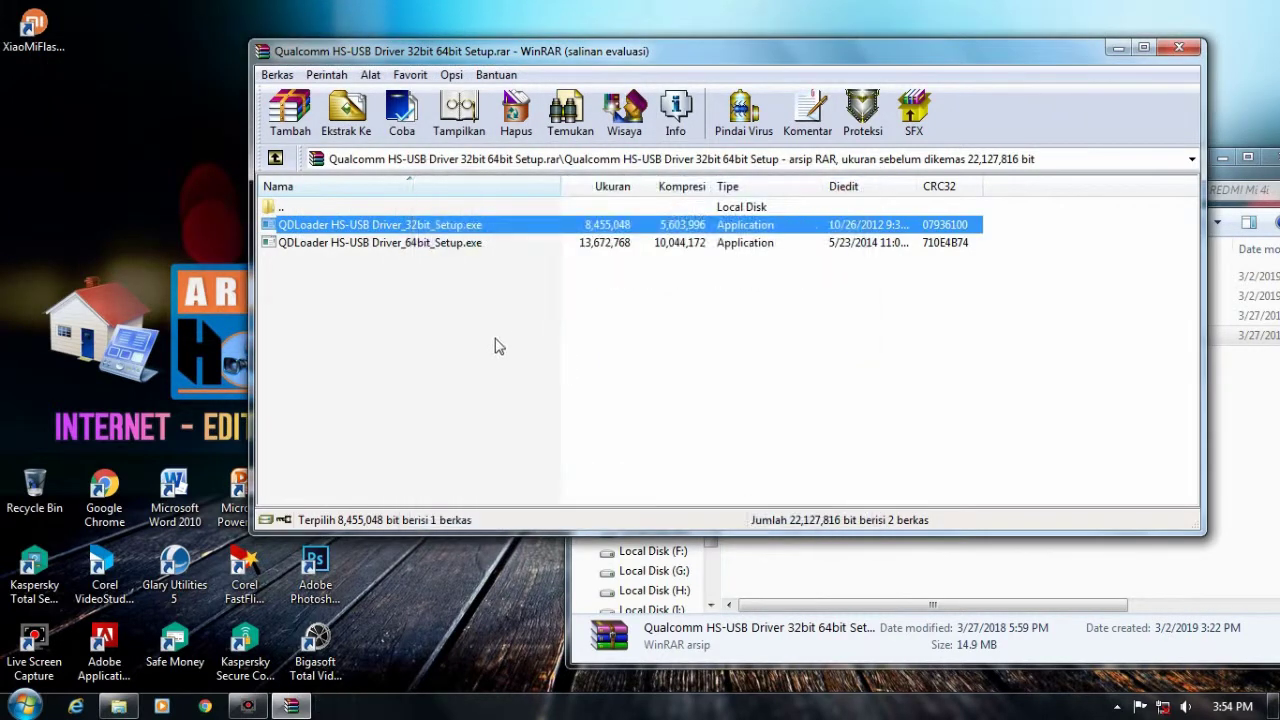
click(1179, 47)
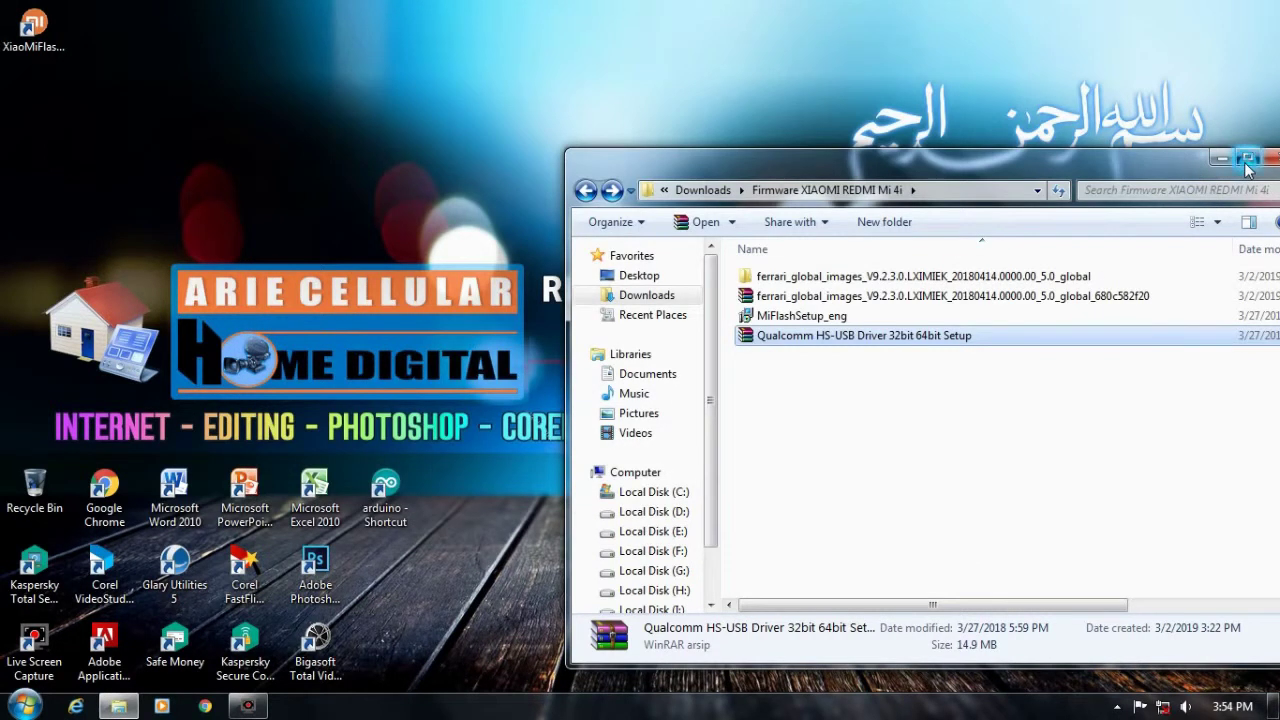
Step: Copy the extracted ferrari_global_images firmware folder from the Firmware XIAOMI REDMI Mi 4i folder to the desktop
click(1248, 160)
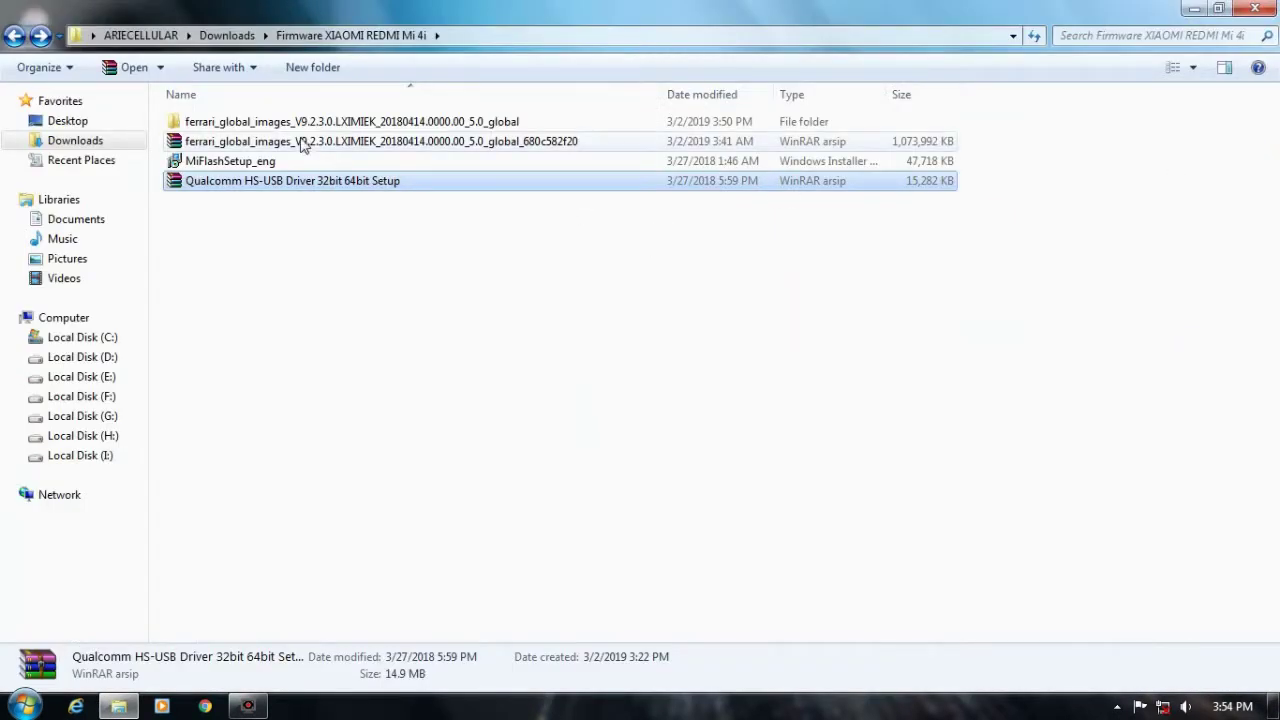
click(272, 127)
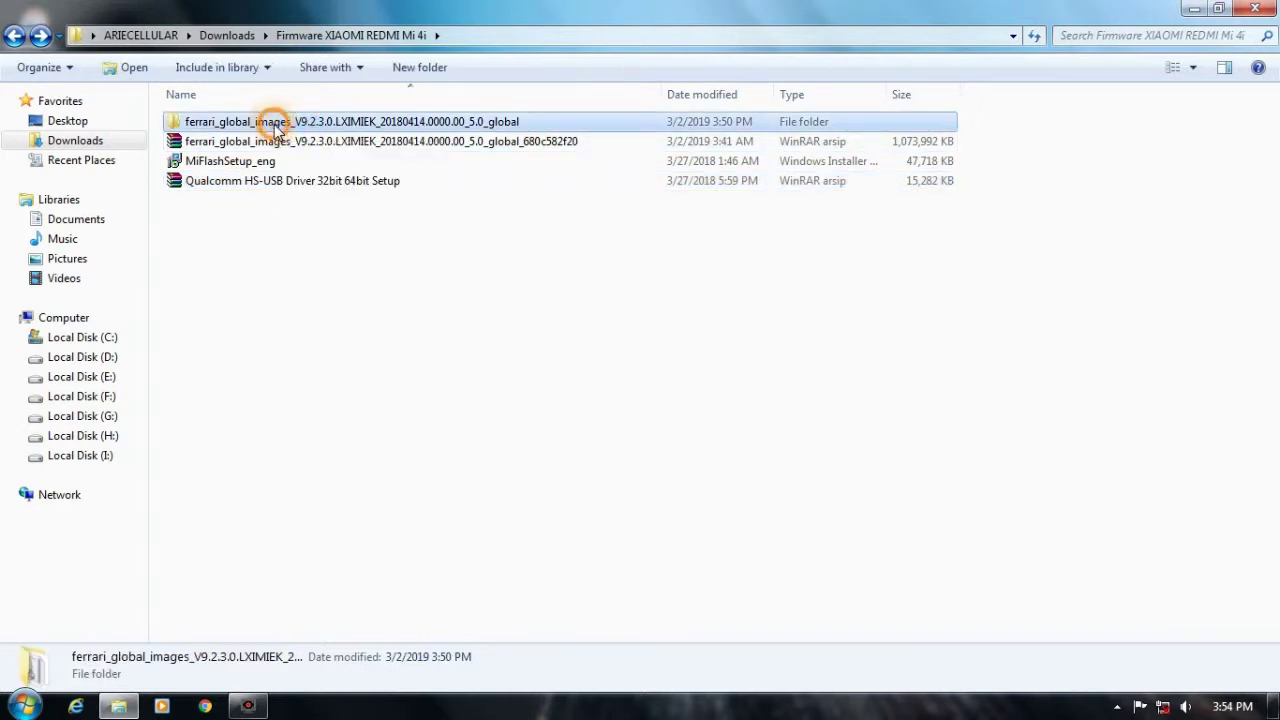
right_click(277, 126)
click(418, 555)
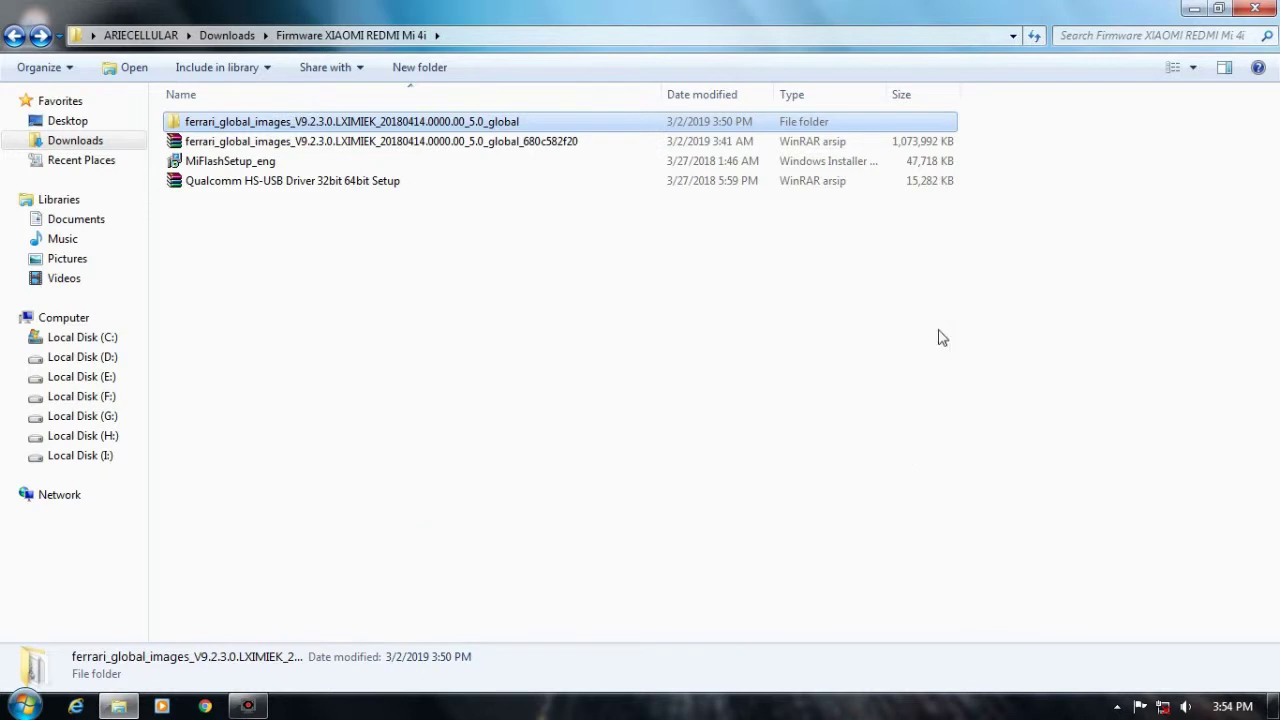
click(1220, 9)
right_click(358, 297)
right_click(69, 89)
click(115, 172)
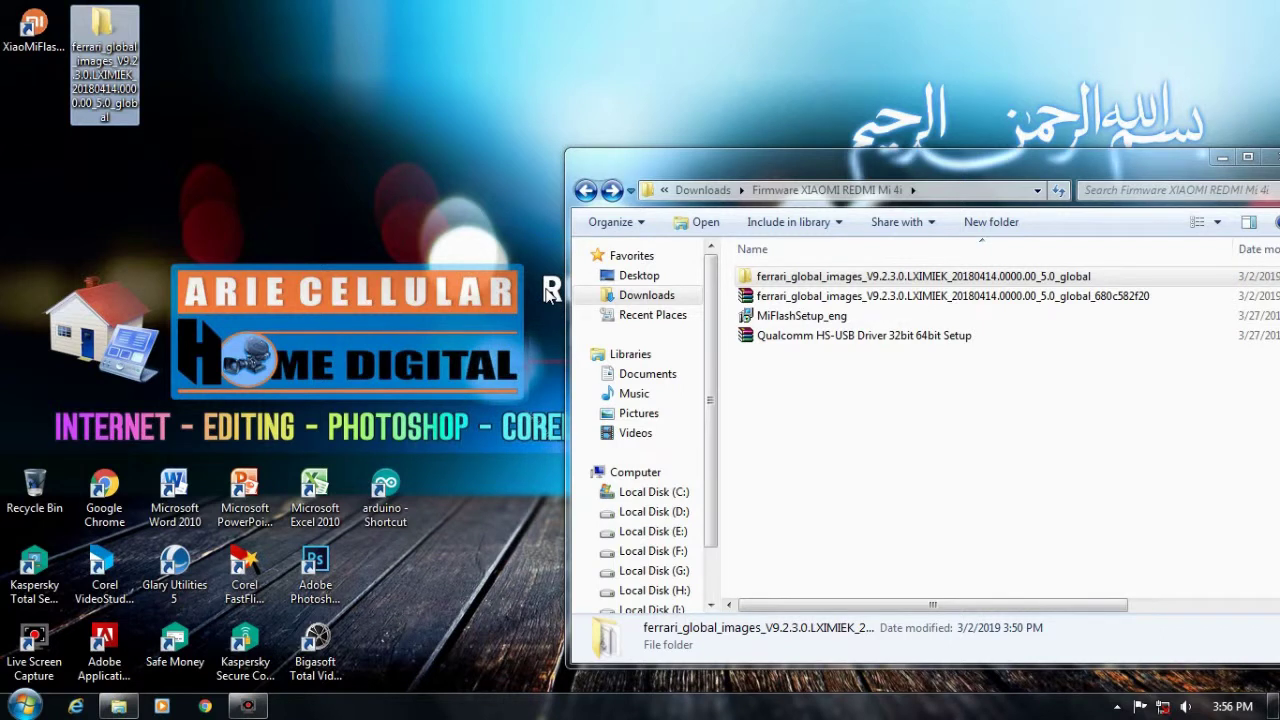
Step: Leave the copied folder's name as it is and close the Firmware XIAOMI REDMI Mi 4i window
click(120, 60)
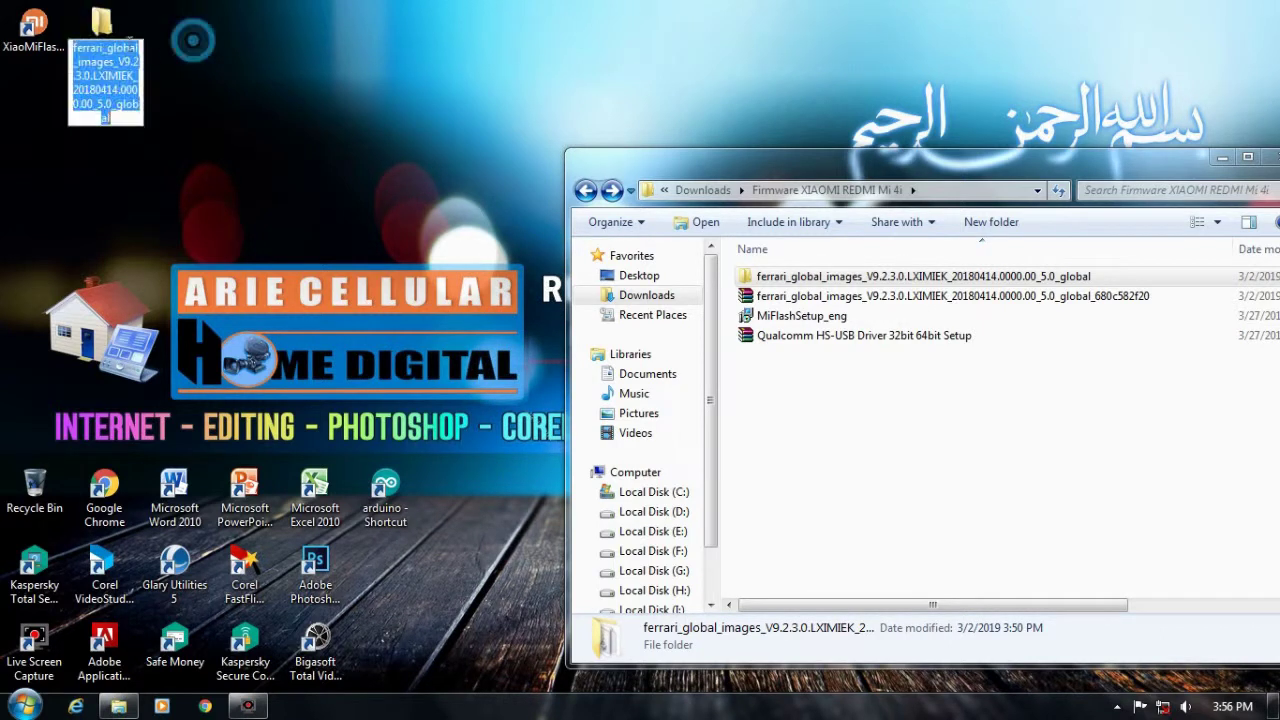
click(48, 55)
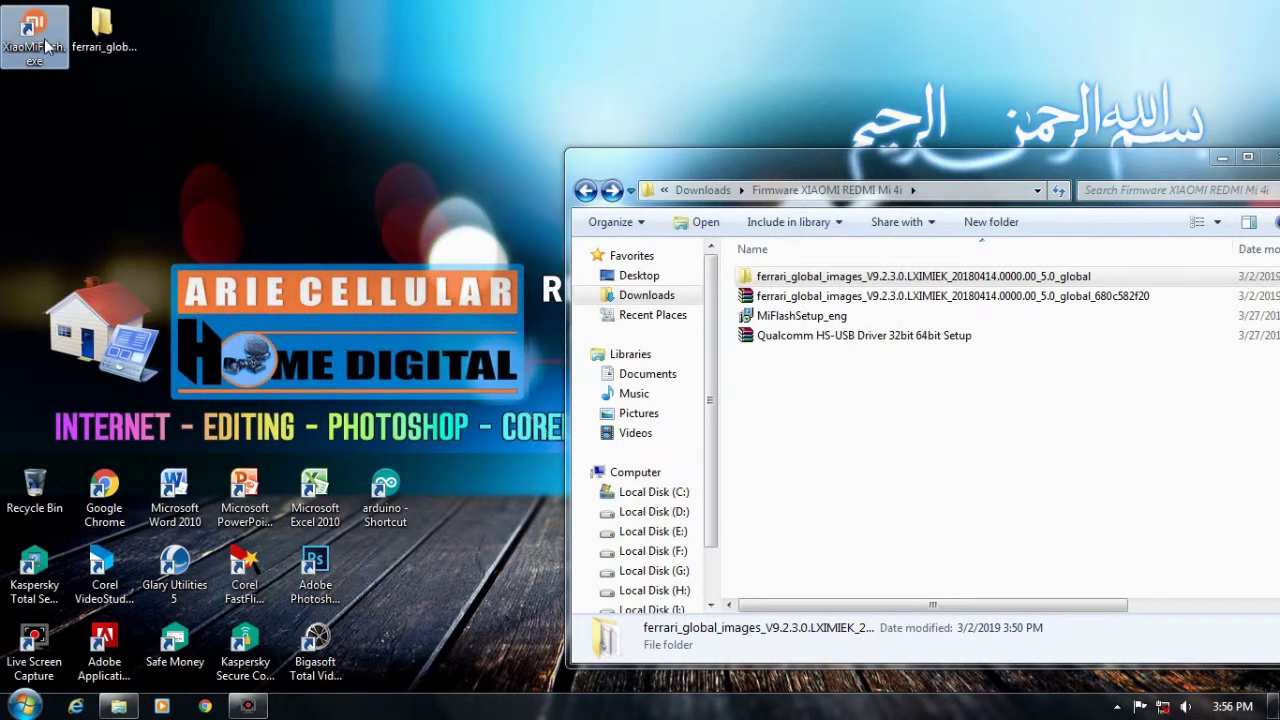
click(1068, 157)
drag(1068, 157, 911, 129)
key(alt+F4)
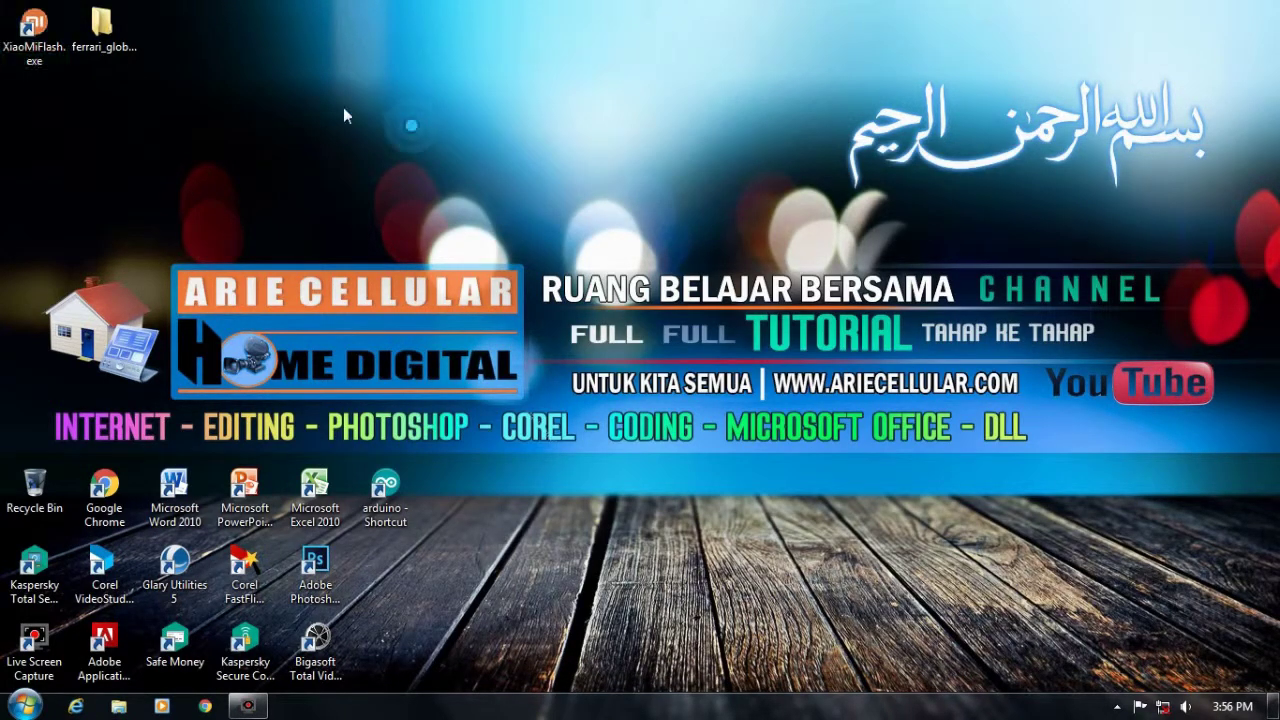
Step: Place the firmware folder beneath the XiaoMiFlash shortcut on the desktop and launch XiaoMiFlash
drag(102, 40, 40, 110)
click(208, 135)
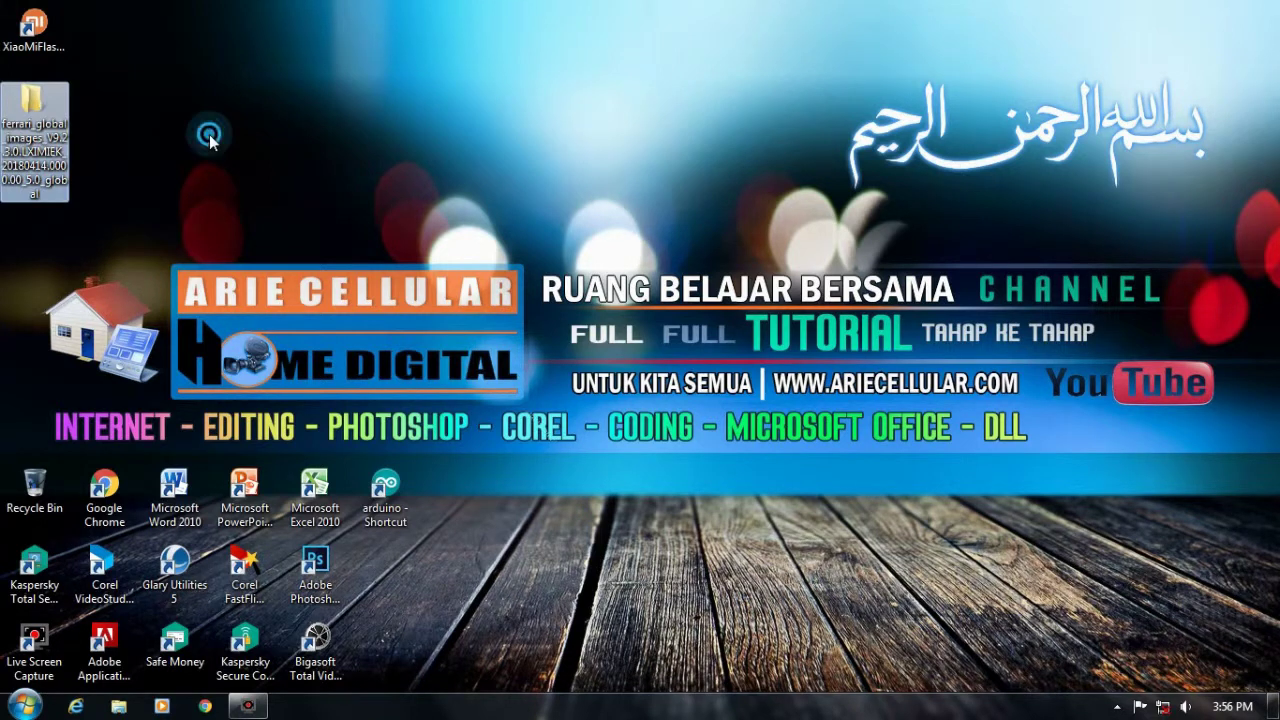
double_click(31, 55)
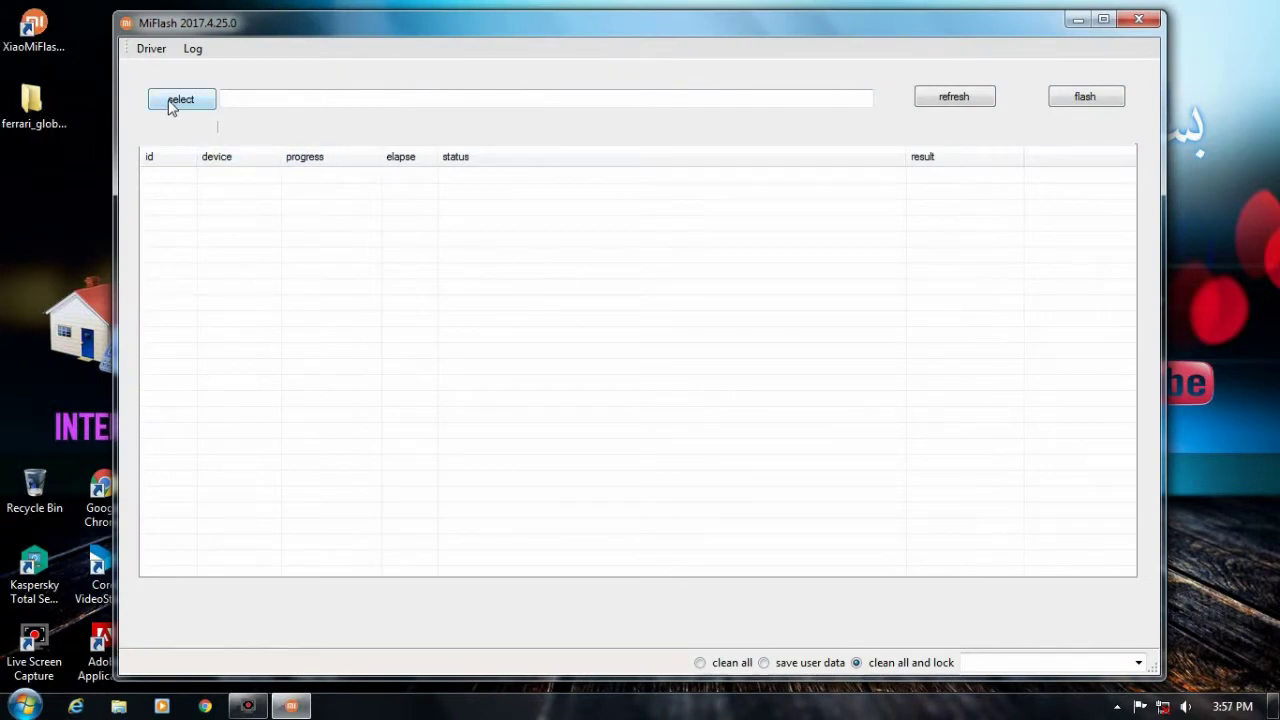
Step: Set the firmware path to the desktop folder ferrari_global_images_V9.2.3.0.LXIMIEK_20180414.0000.00_5.0_global
click(174, 102)
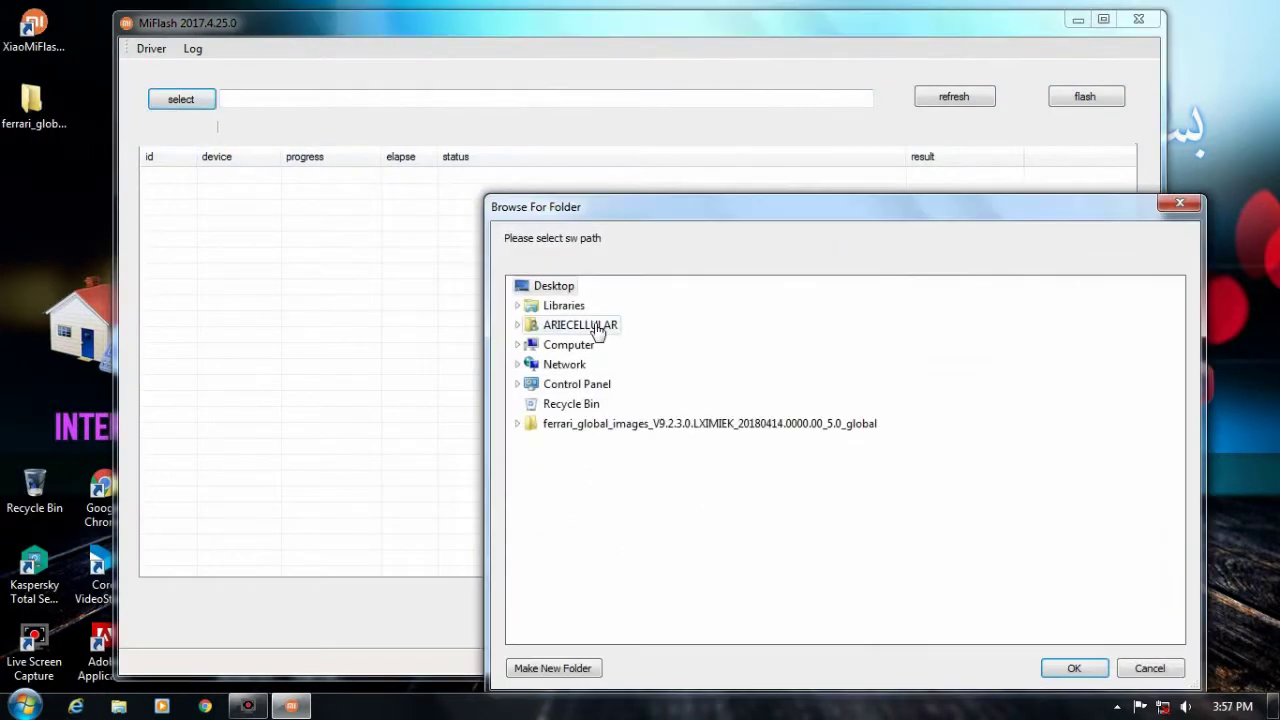
double_click(600, 424)
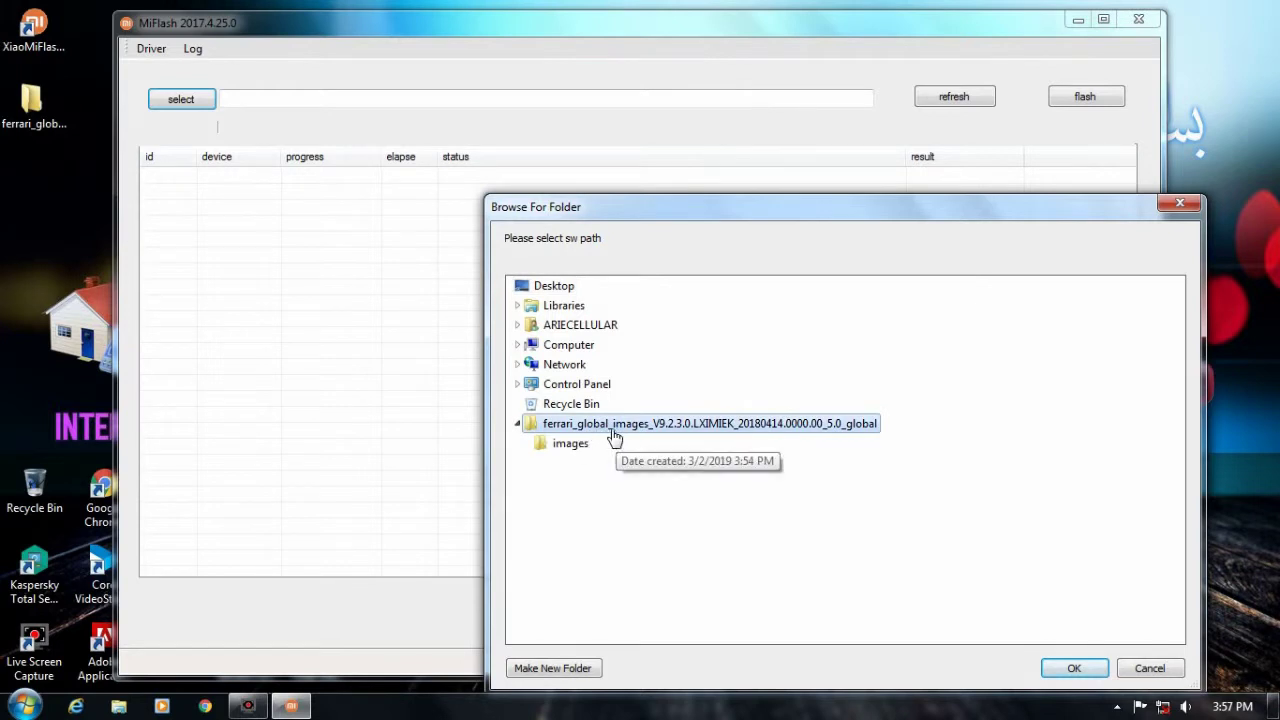
click(1064, 667)
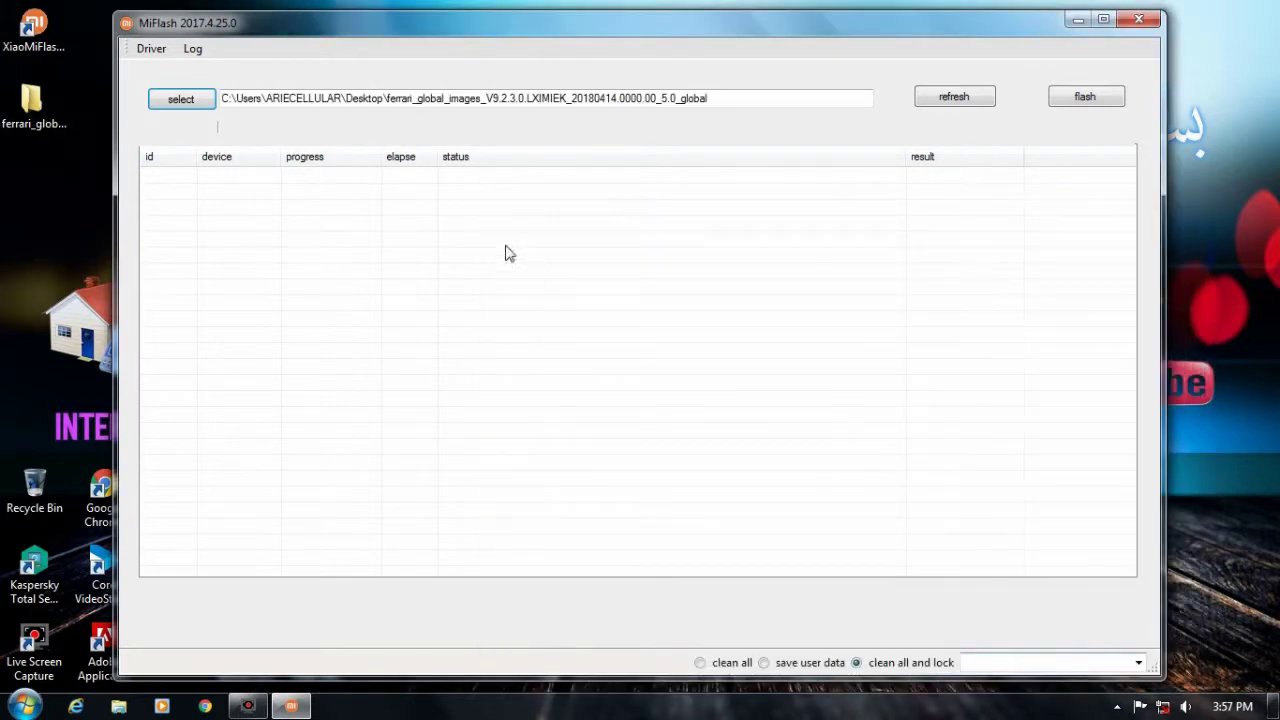
Step: Move the MiFlash window clear of the XiaoMiFlash and firmware desktop icons and resize it to show the firmware path and device list
drag(626, 34, 717, 40)
drag(203, 14, 423, 125)
drag(1114, 574, 994, 568)
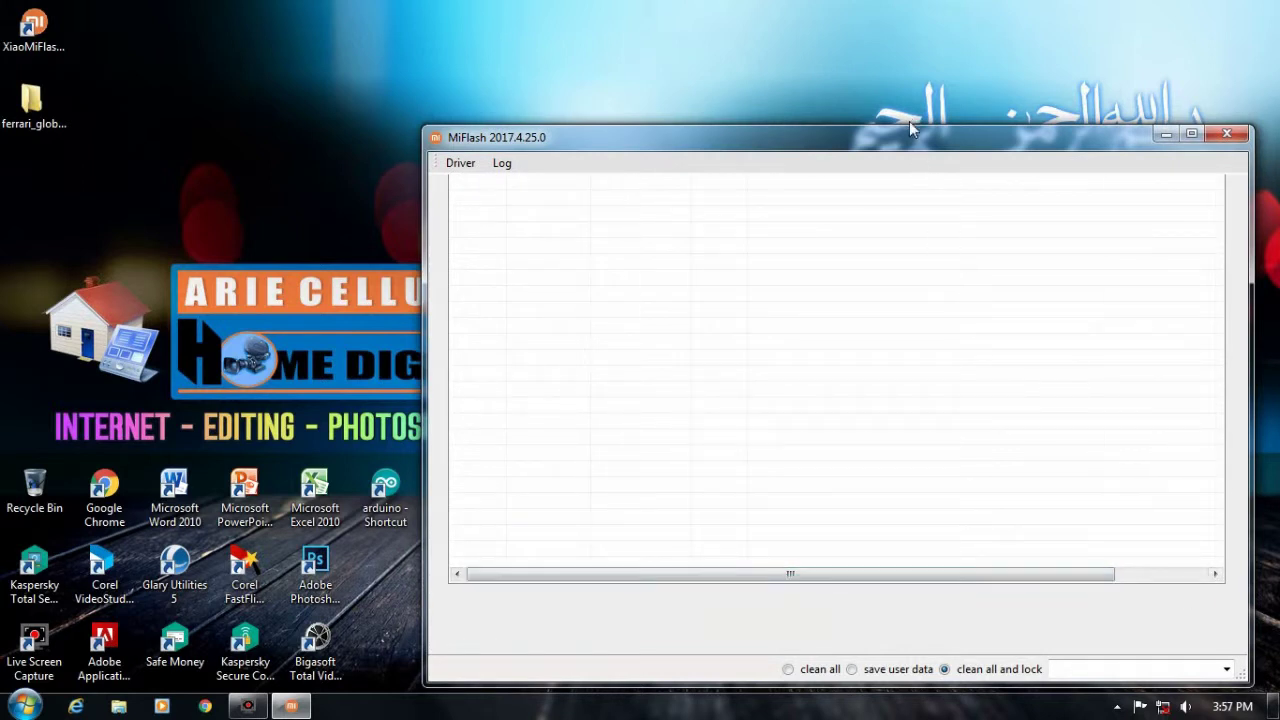
drag(908, 137, 911, 51)
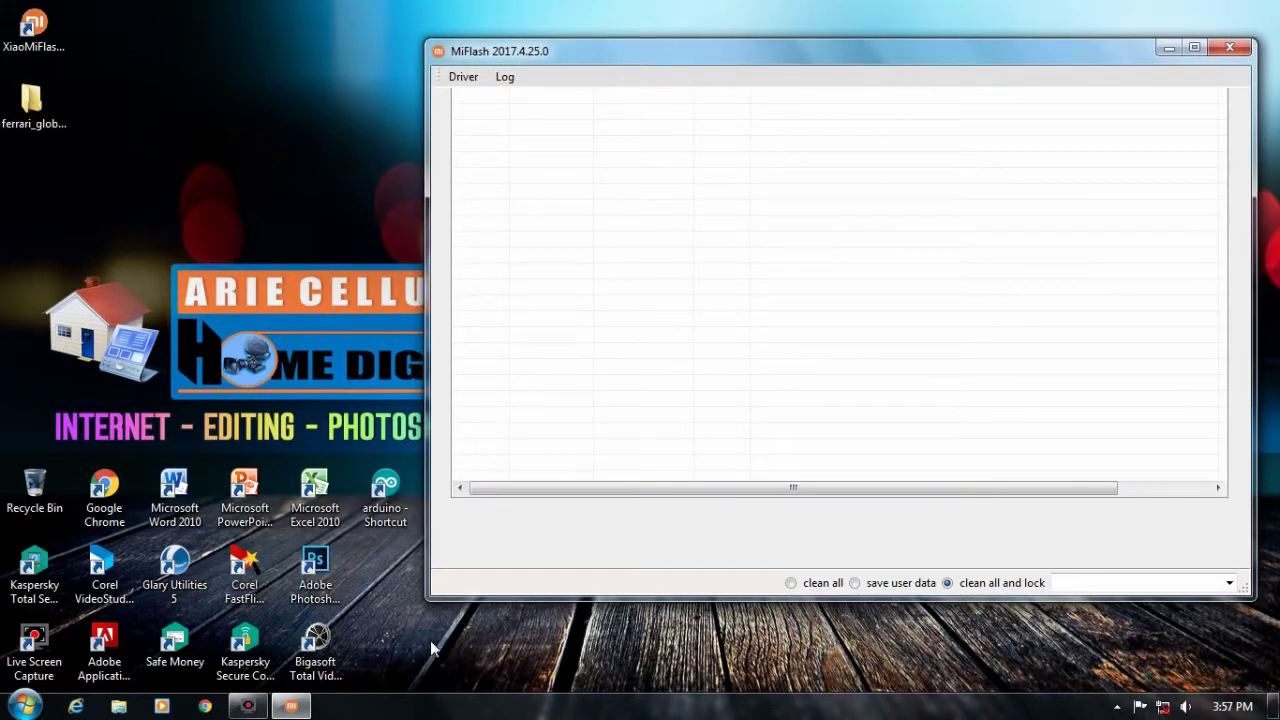
drag(425, 600, 346, 686)
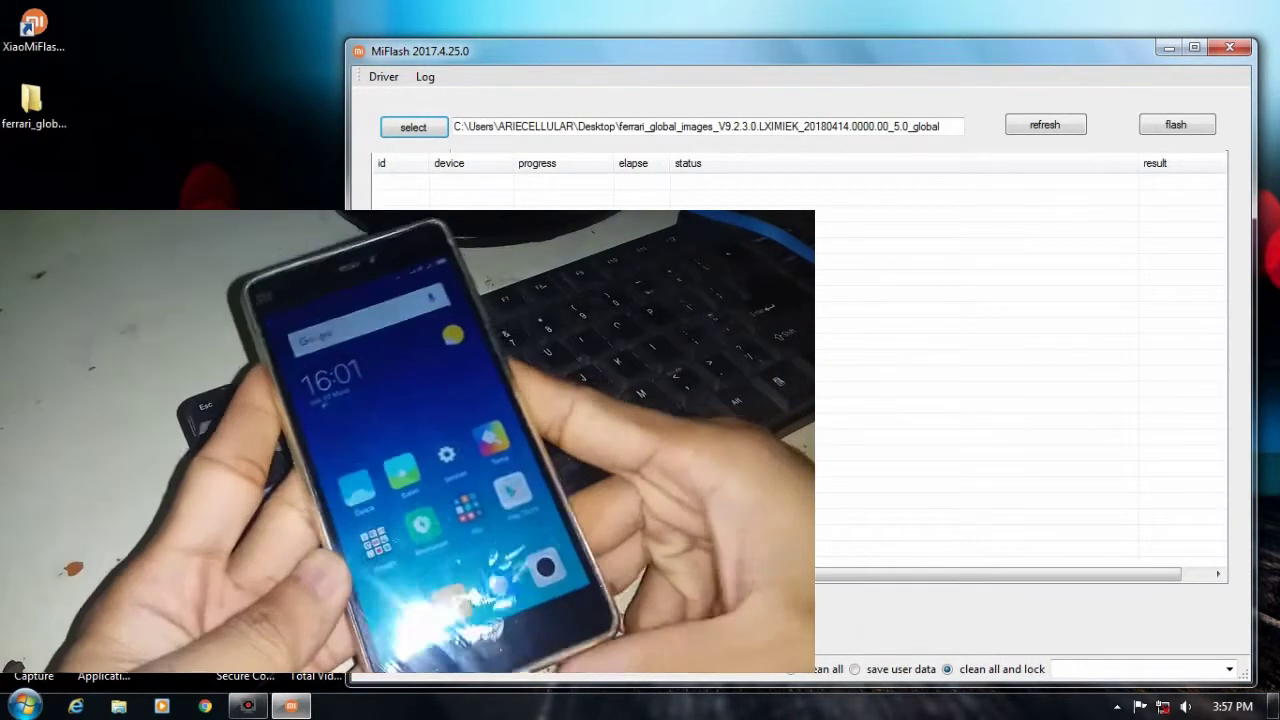
click(252, 706)
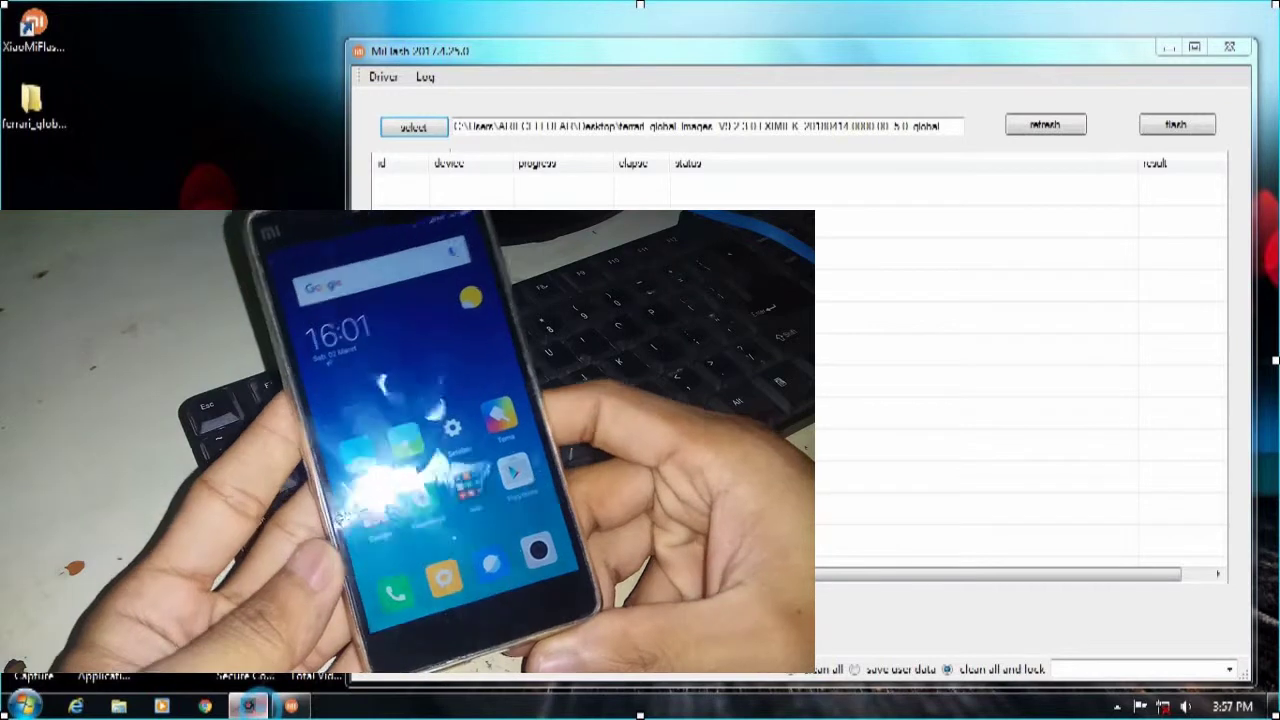